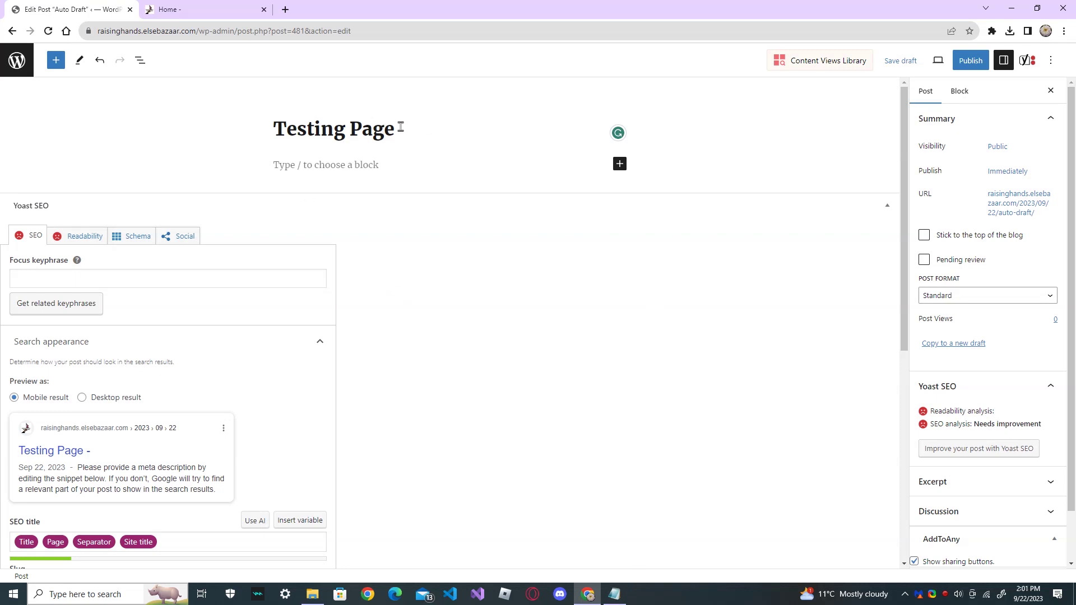
- Replace 'Page' with 'Post' in the post title so it reads 'Testing Post'
{"action": "left_click_drag", "start_coordinate": [350, 130], "coordinate": [419, 127]}
{"action": "type", "text": "Post"}
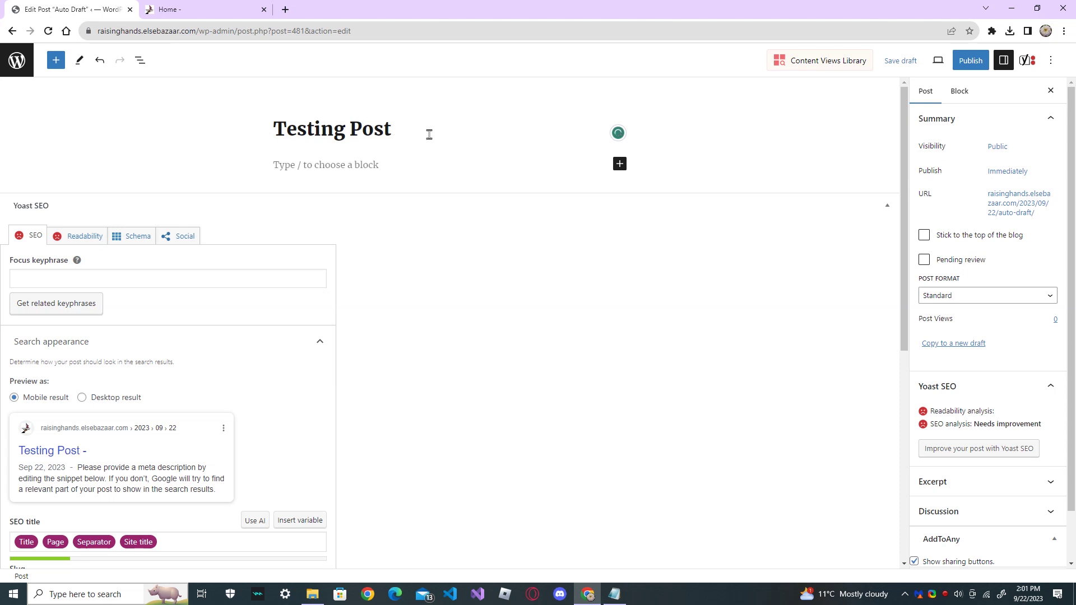
- Publish Testing Post, read the invalid JSON response error, and dismiss the failure notice
{"action": "left_click", "coordinate": [971, 61]}
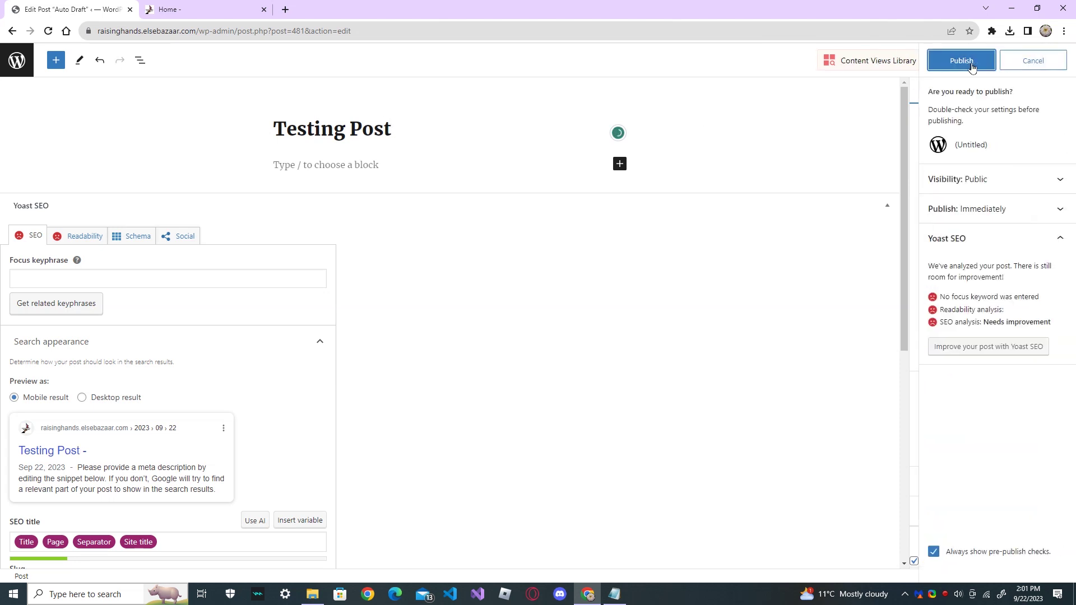
{"action": "left_click", "coordinate": [961, 61]}
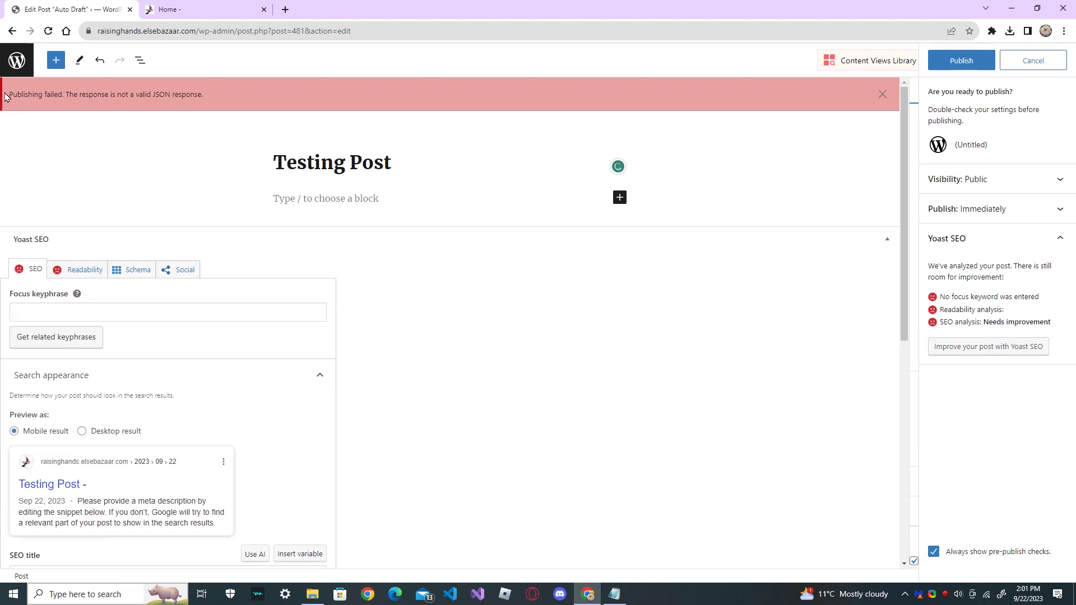
{"action": "left_click_drag", "start_coordinate": [74, 93], "coordinate": [226, 96]}
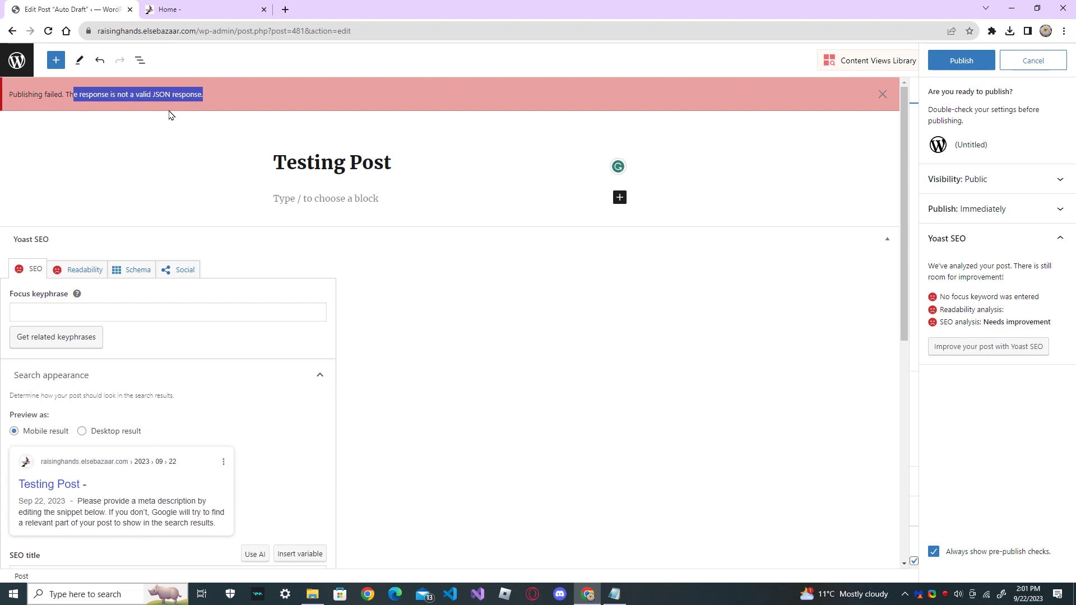
{"action": "left_click", "coordinate": [882, 94]}
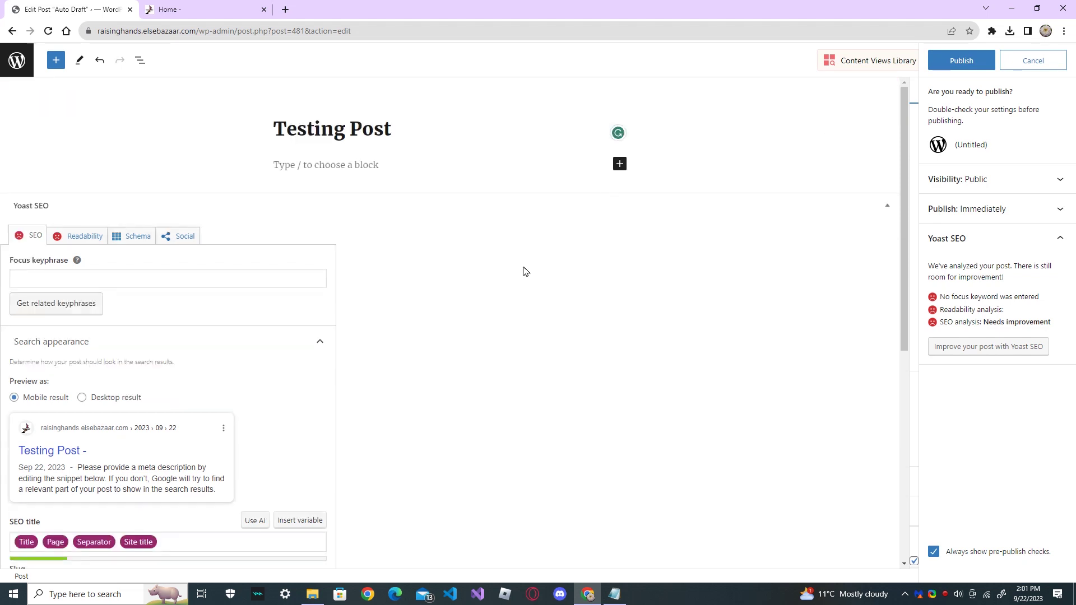
- Check the Notepad troubleshooting line about verifying WordPress URLs, then minimize the notes
{"action": "left_click", "coordinate": [616, 596]}
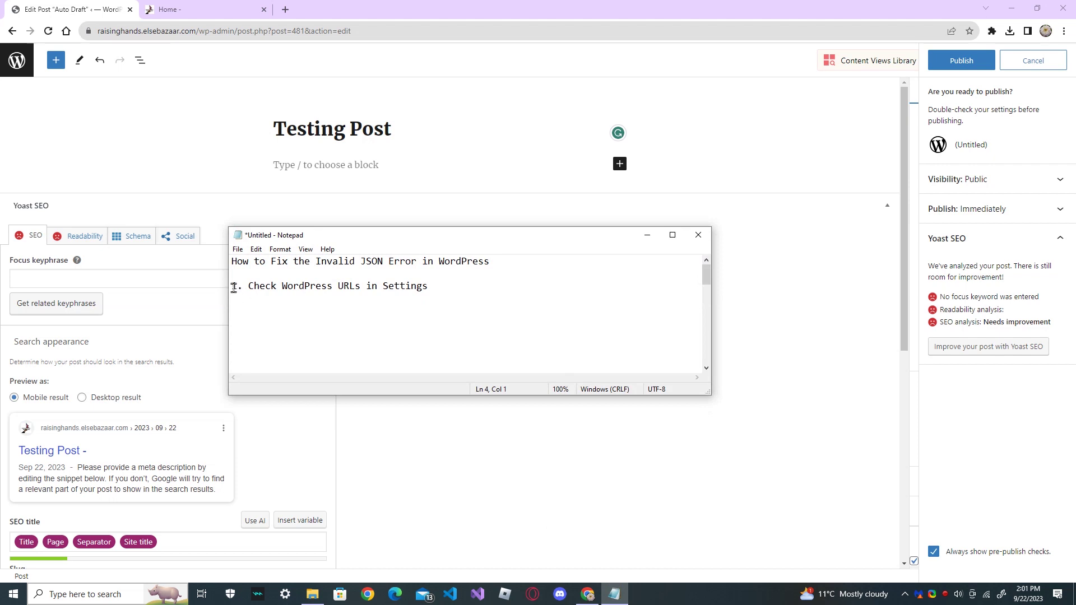
{"action": "left_click_drag", "start_coordinate": [233, 287], "coordinate": [429, 287]}
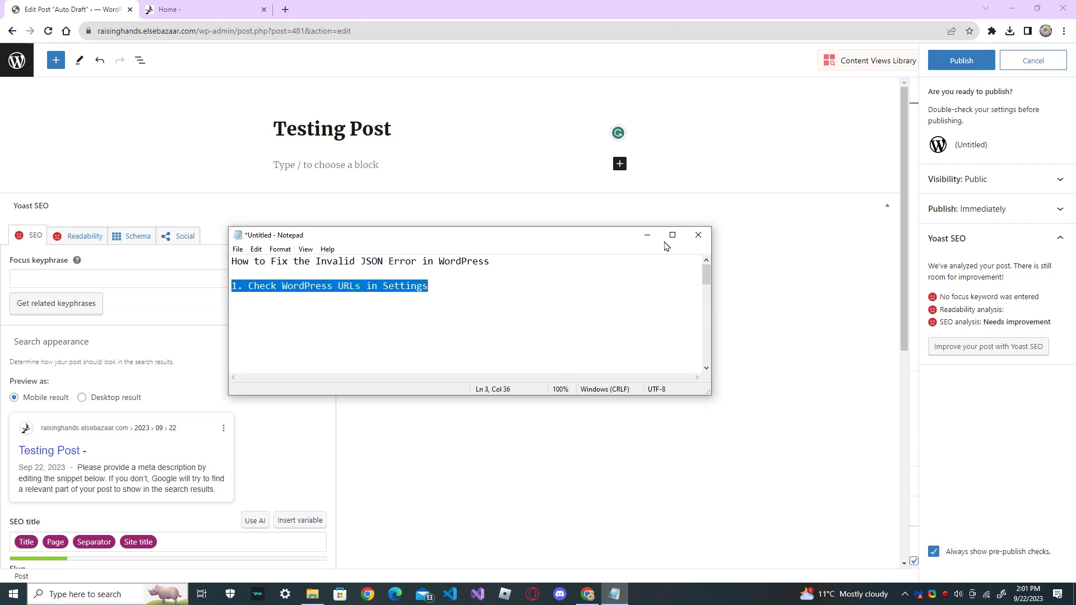
{"action": "left_click", "coordinate": [647, 235]}
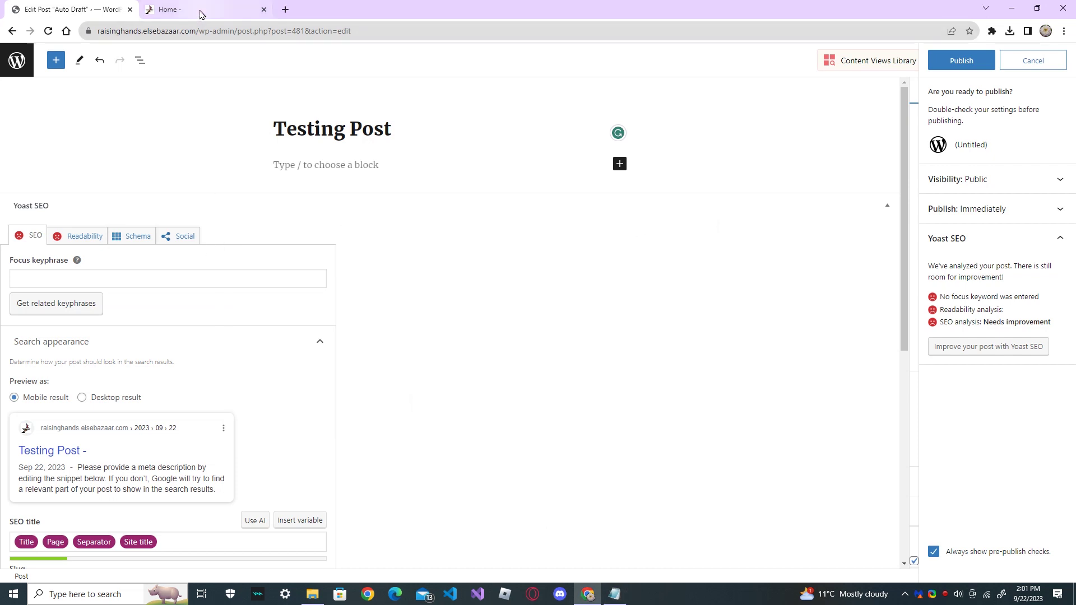
- Leave the post editor without saving and go to Settings > General
{"action": "left_click", "coordinate": [12, 31]}
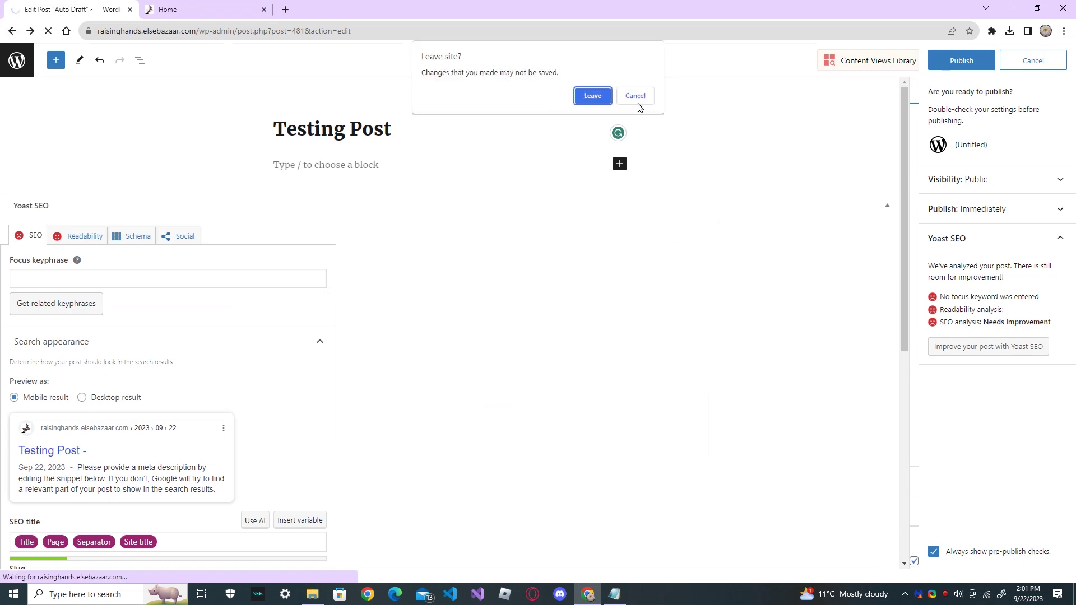
{"action": "left_click", "coordinate": [595, 99]}
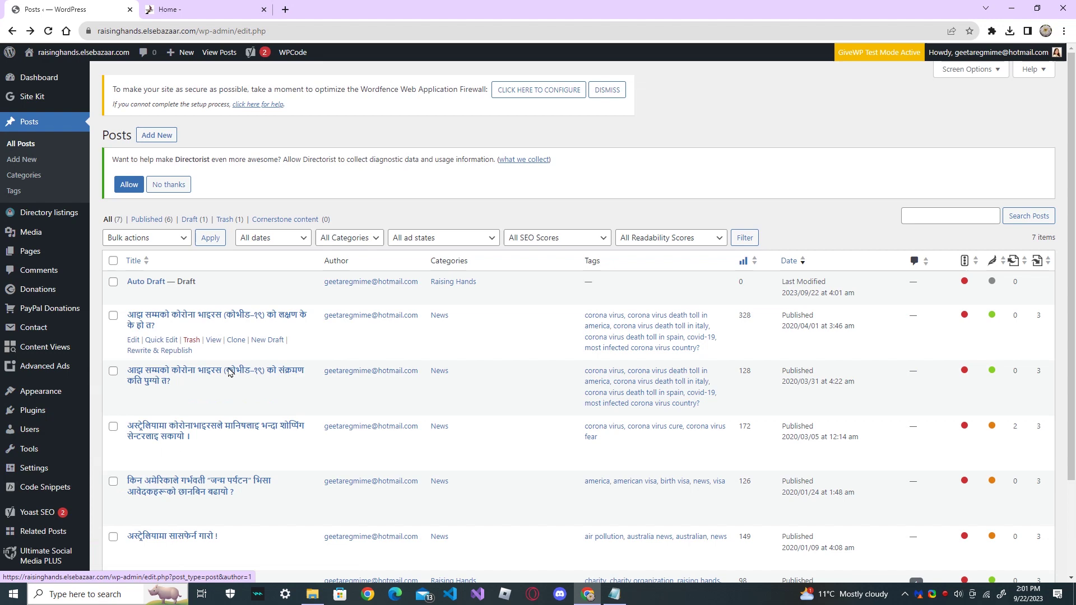
{"action": "mouse_move", "coordinate": [34, 467]}
{"action": "left_click", "coordinate": [116, 398]}
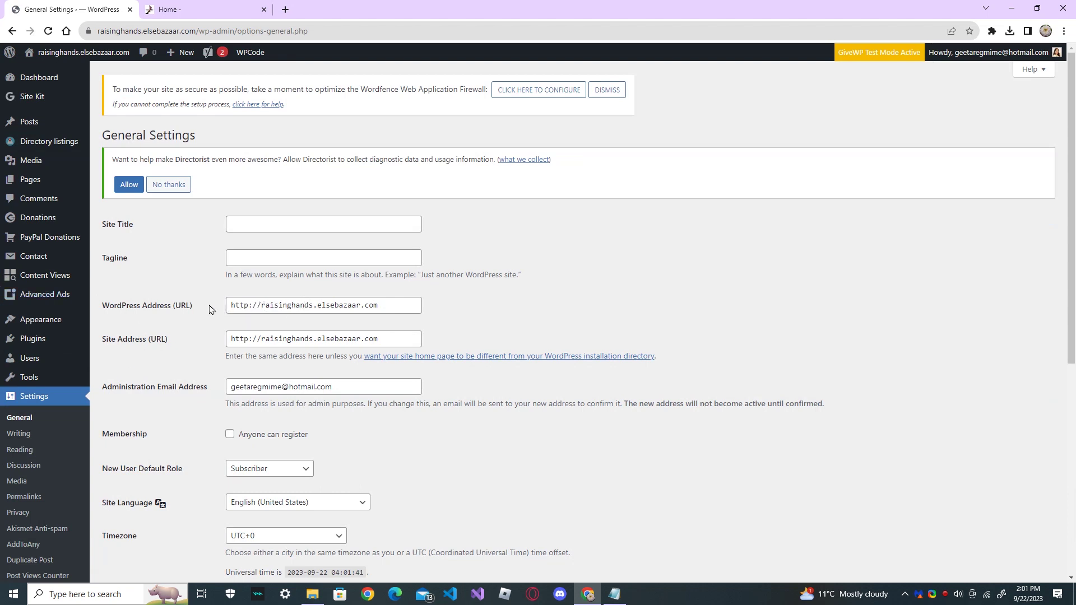
- Change the WordPress Address and Site Address from http to https
{"action": "left_click", "coordinate": [249, 306]}
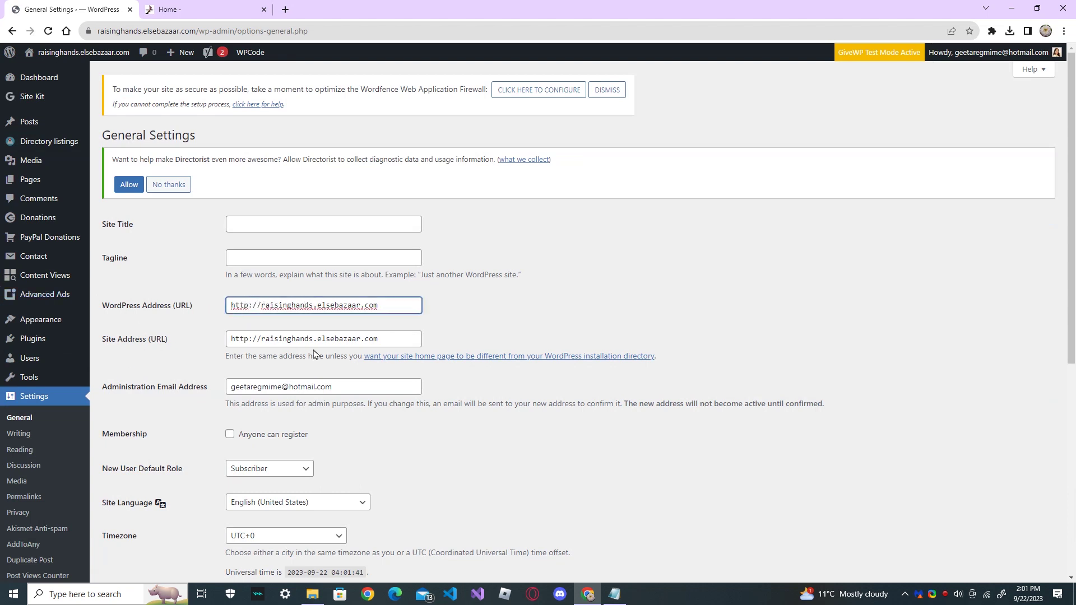
{"action": "type", "text": "s"}
{"action": "left_click", "coordinate": [250, 338]}
{"action": "type", "text": "s"}
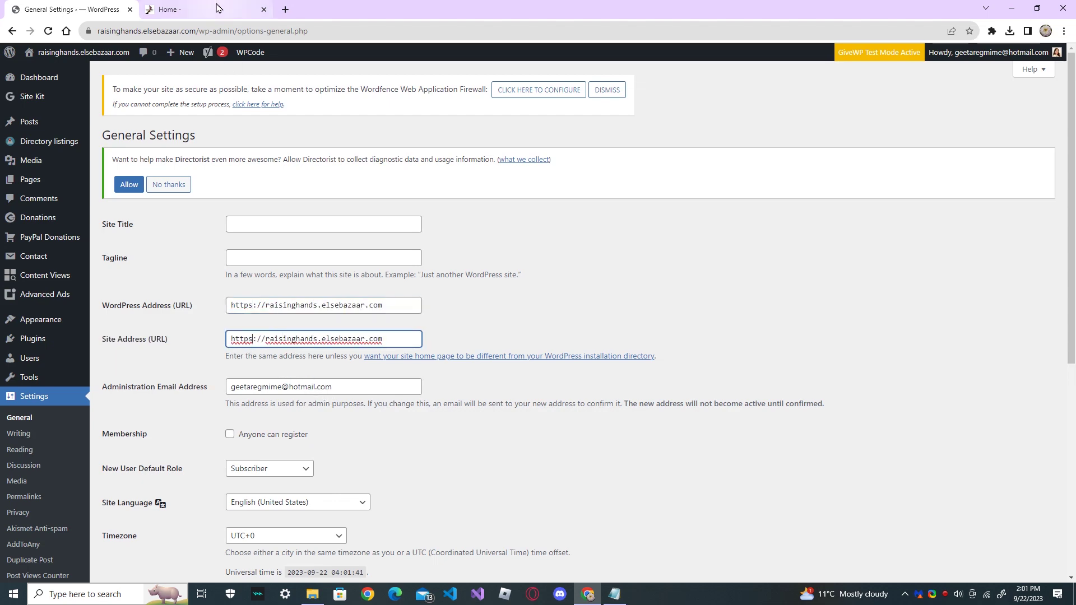
- Open the first Recent News article in a new tab and copy its web address
{"action": "key", "text": "ctrl+Tab"}
{"action": "scroll", "coordinate": [816, 258], "scroll_direction": "down", "scroll_amount": 2}
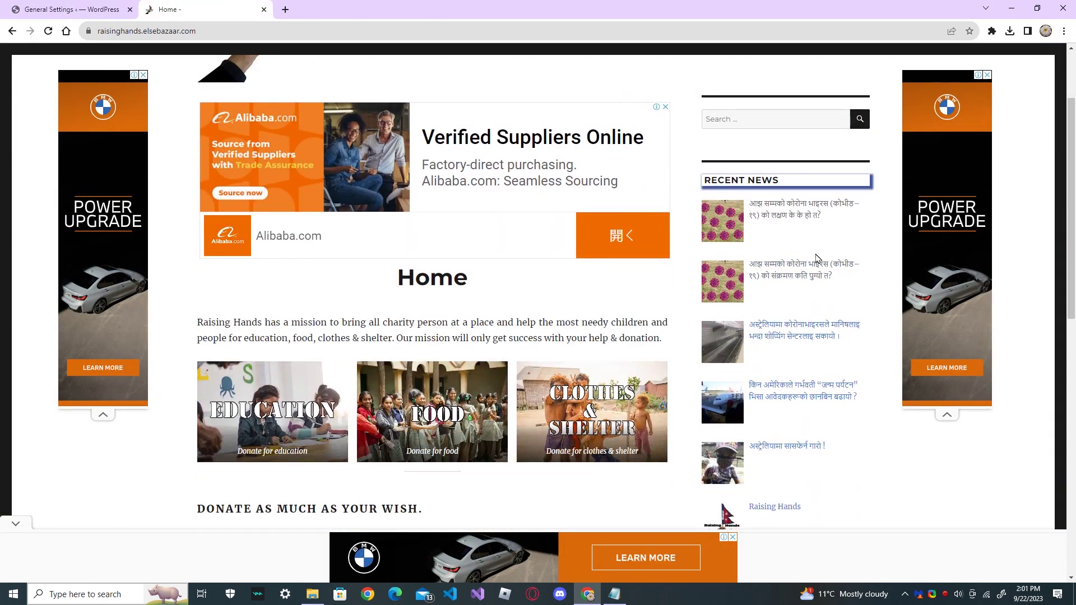
{"action": "right_click", "coordinate": [795, 207]}
{"action": "left_click", "coordinate": [812, 214]}
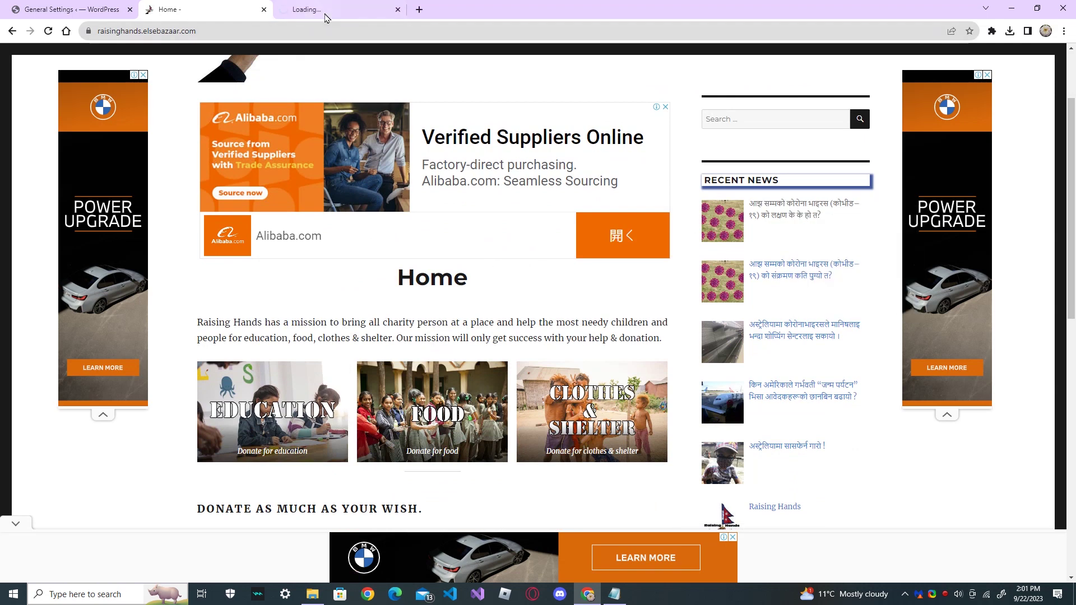
{"action": "key", "text": "ctrl+Tab"}
{"action": "left_click", "coordinate": [403, 34]}
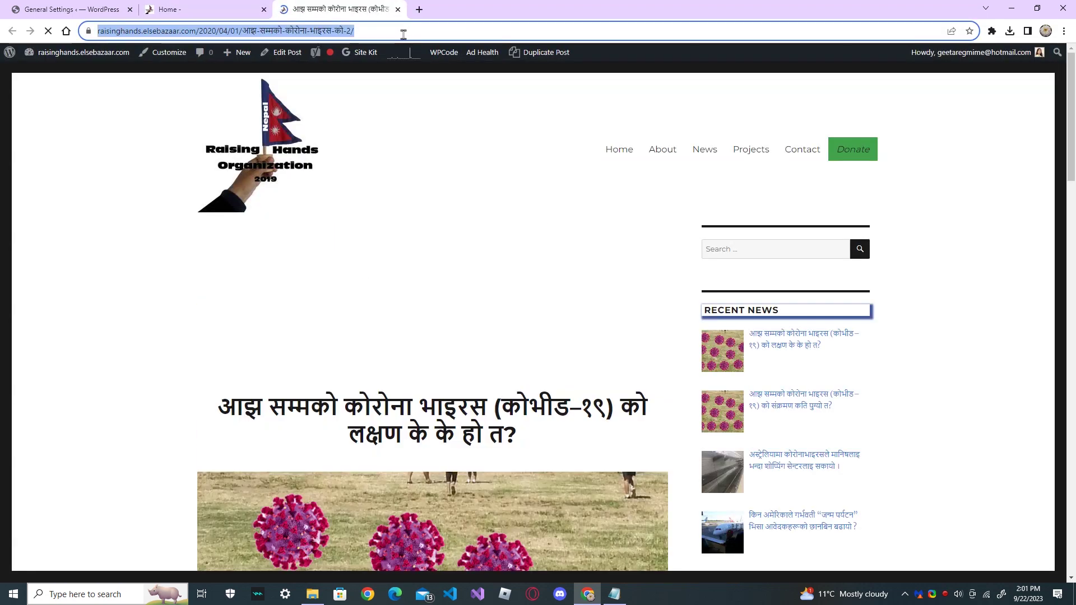
- Paste the article URL into a new Notepad window, confirm it starts with https, and close Notepad
{"action": "left_click", "coordinate": [615, 595]}
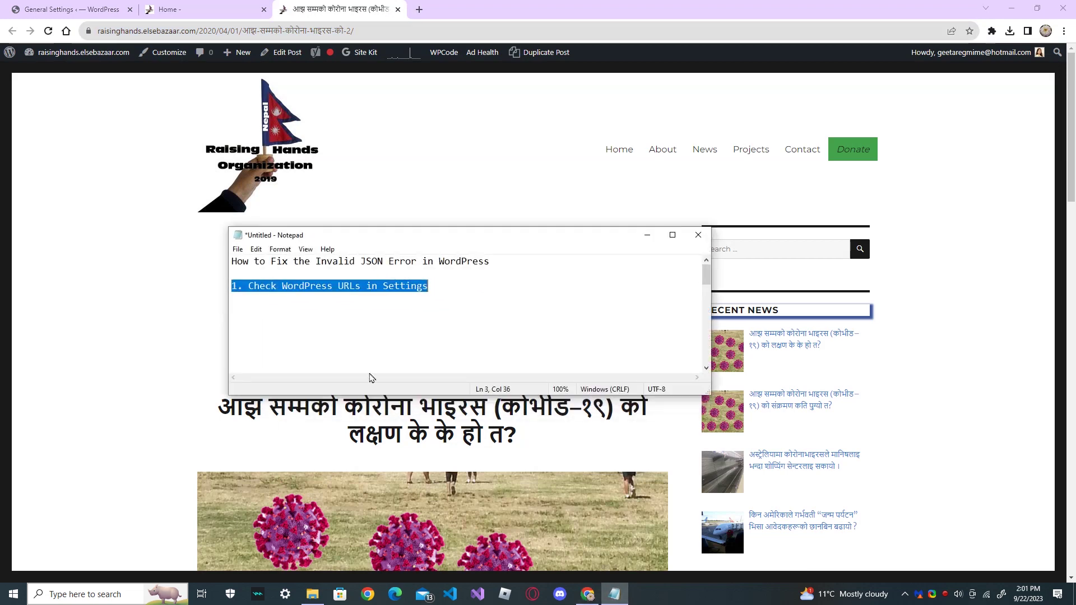
{"action": "left_click", "coordinate": [90, 595]}
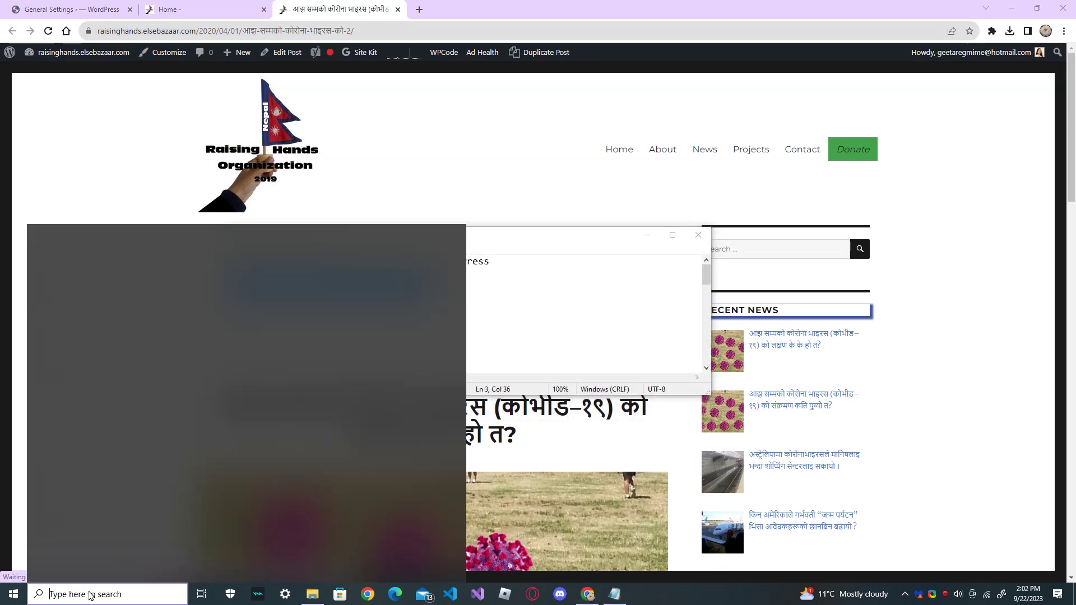
{"action": "type", "text": "notepad"}
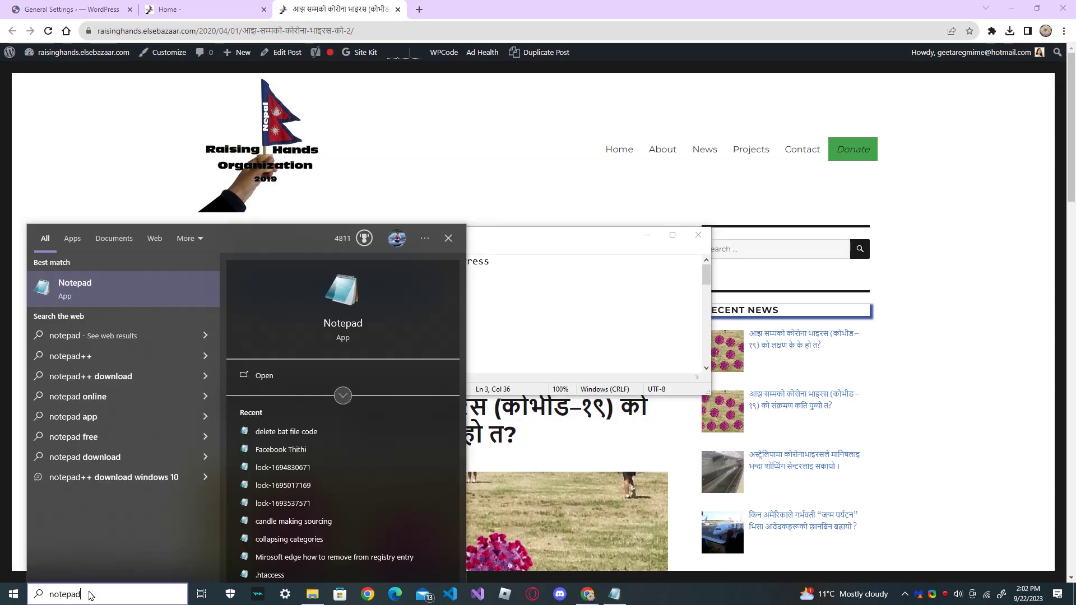
{"action": "key", "text": "Return"}
{"action": "type", "text": "https://raisinghands.elsebazaar.com/2020/04/01/%e0%a4%86%e0%a4%9d-%e0%a4%b8%e0%a4%ae%e0%a5%8d%e0%a4%ae%e0%a4%95%e0%a5%8b-%e0%a4%95%e0%a5%8b%e0%a4%b0%e0%a5%8b%e0%a4%a8%e0%a4%be-%e0%a4%ad%e0%a4%be%e0%a4%87%e0%a4%b0%e0%a4%b8-%e0%a4%95%e0%a5%8b-2/"}
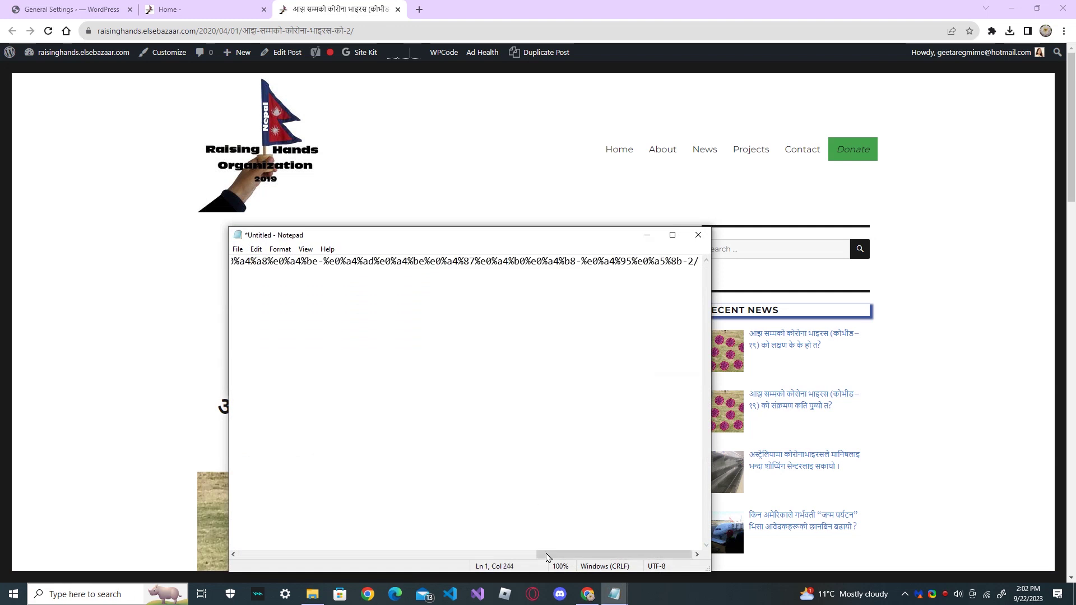
{"action": "left_click_drag", "start_coordinate": [564, 554], "coordinate": [222, 559]}
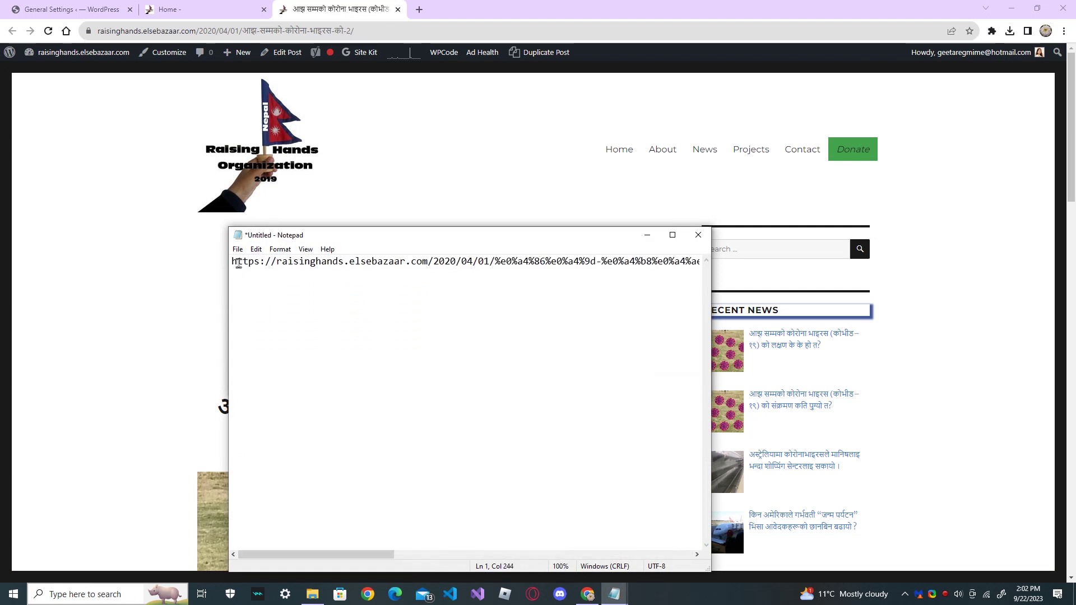
{"action": "left_click_drag", "start_coordinate": [237, 262], "coordinate": [288, 263]}
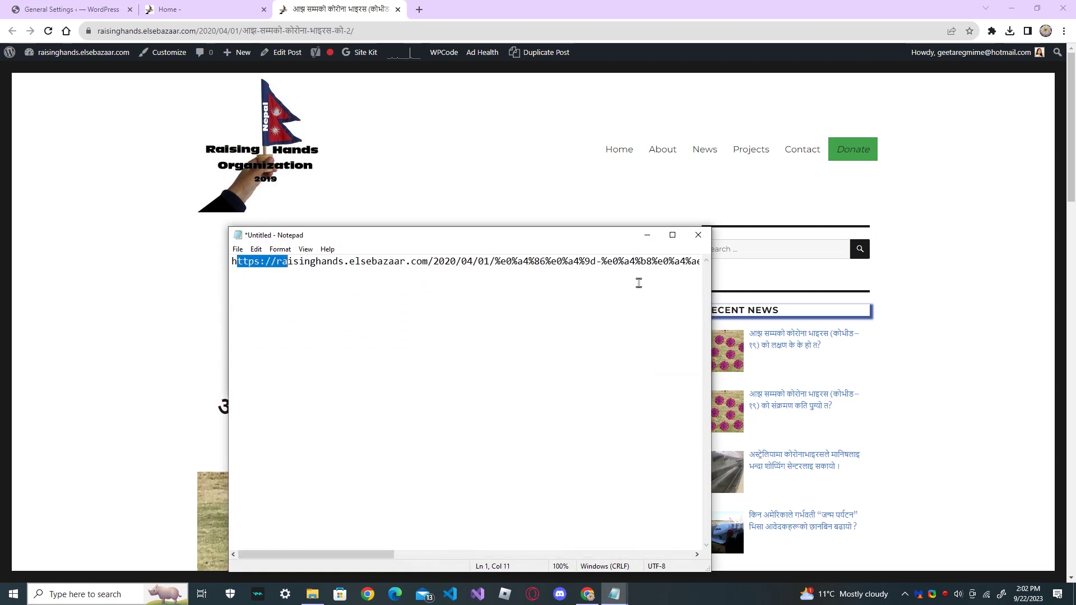
{"action": "left_click", "coordinate": [698, 235]}
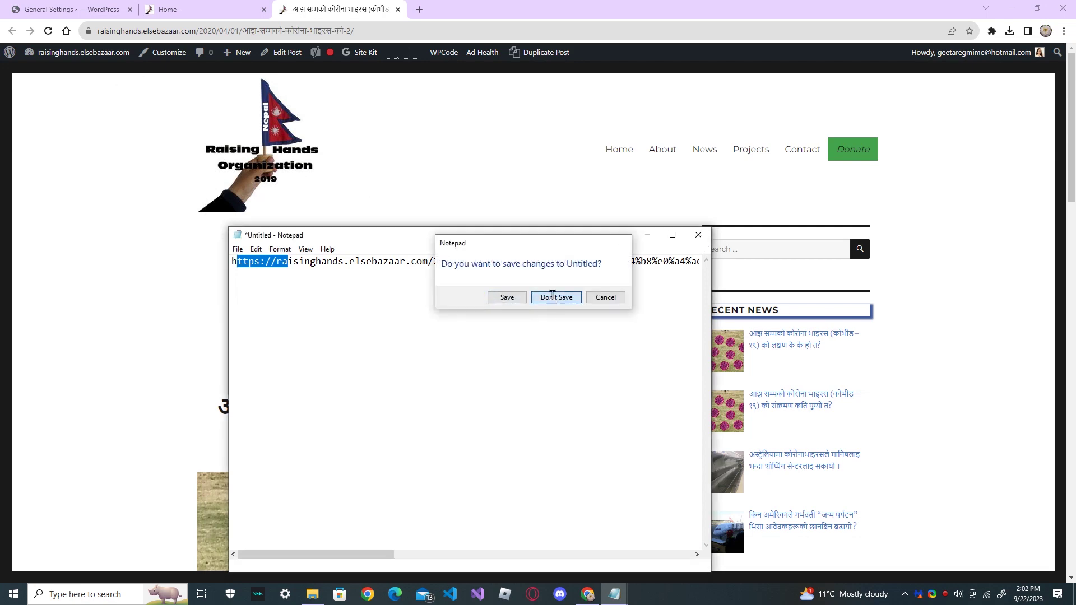
- Discard the unsaved note and save the General Settings with both https addresses
{"action": "left_click", "coordinate": [551, 297]}
{"action": "left_click", "coordinate": [77, 9]}
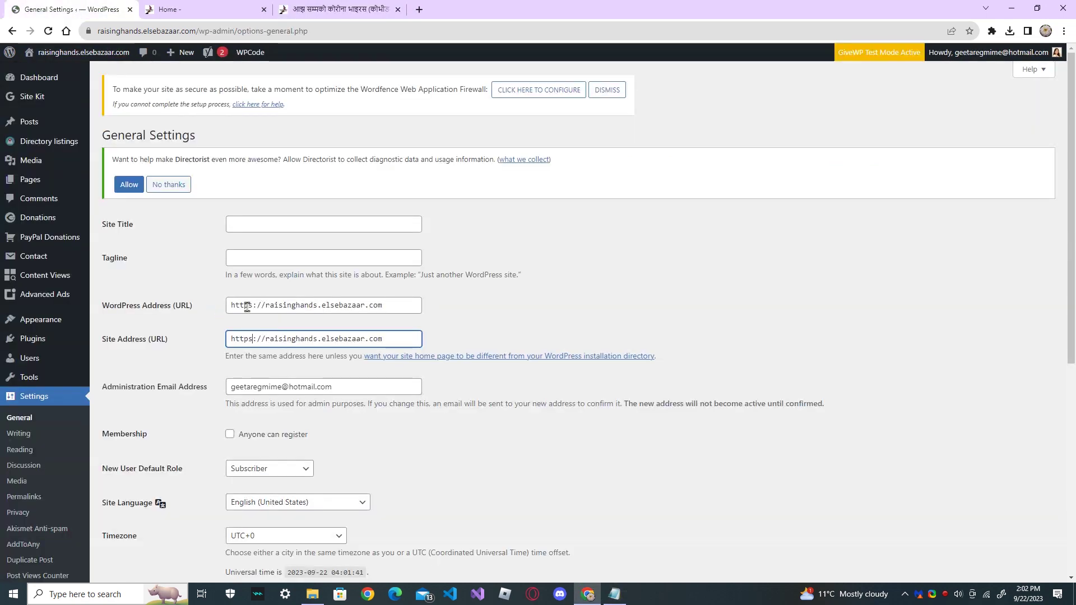
{"action": "scroll", "coordinate": [275, 375], "scroll_direction": "down", "scroll_amount": 6}
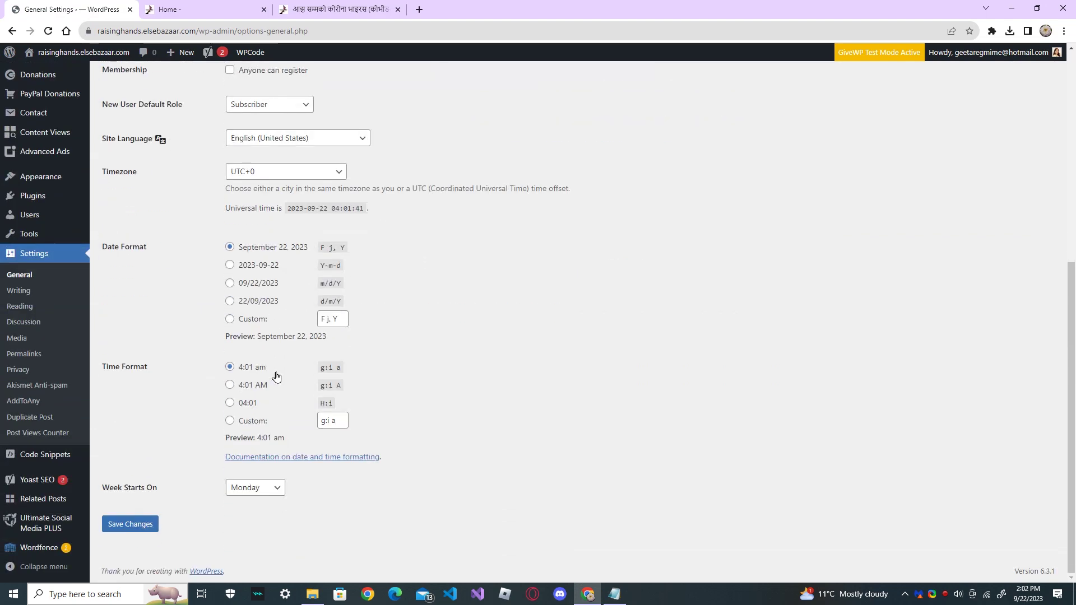
{"action": "left_click", "coordinate": [133, 526]}
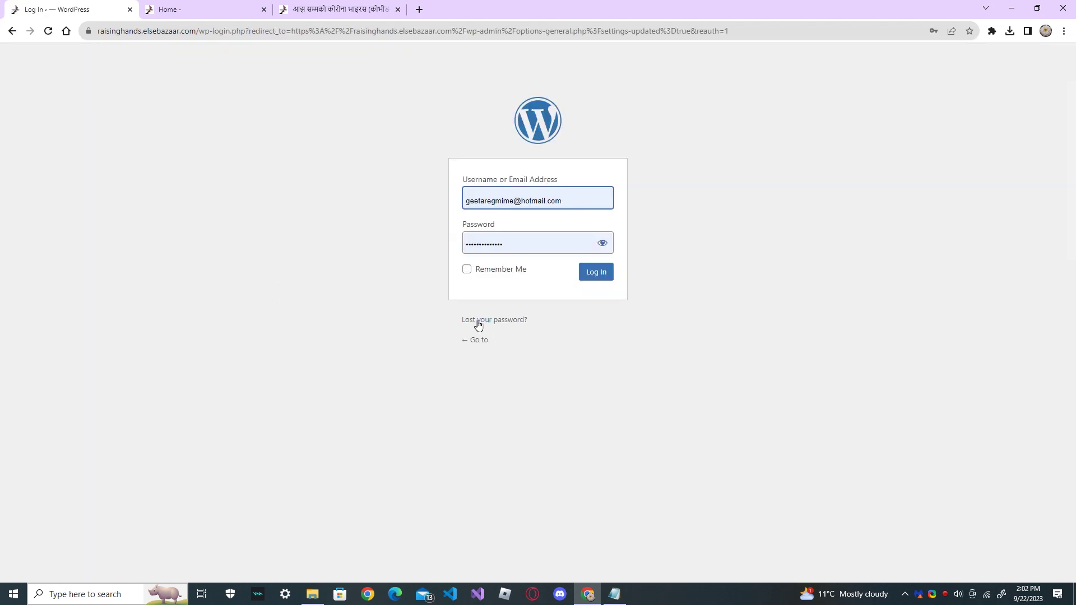
- Log back in to the WordPress dashboard
{"action": "left_click", "coordinate": [597, 273]}
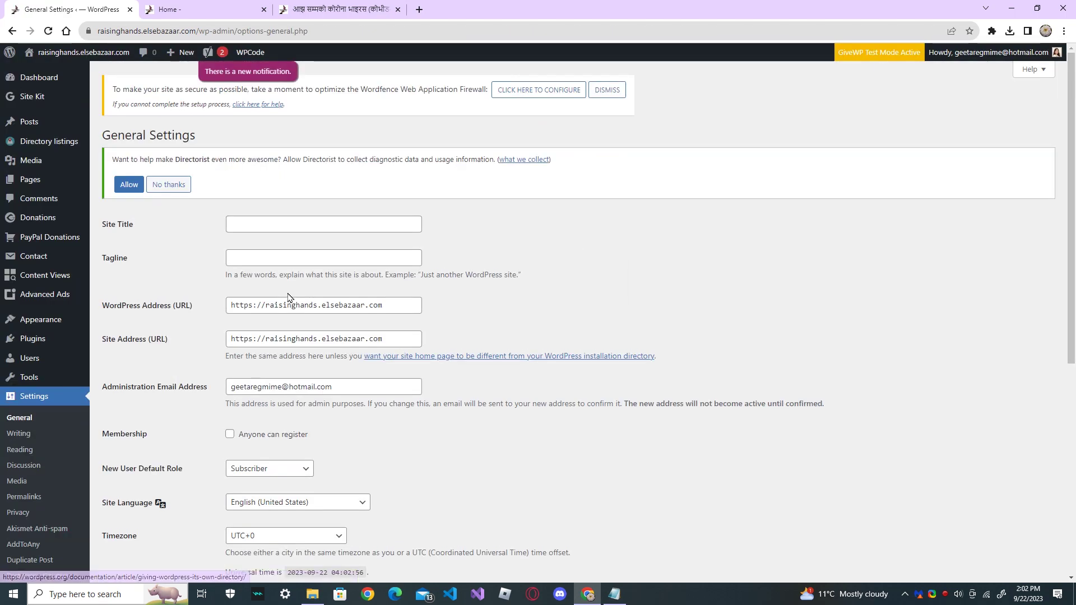
{"action": "scroll", "coordinate": [272, 370], "scroll_direction": "down", "scroll_amount": 4}
{"action": "scroll", "coordinate": [273, 367], "scroll_direction": "up", "scroll_amount": 4}
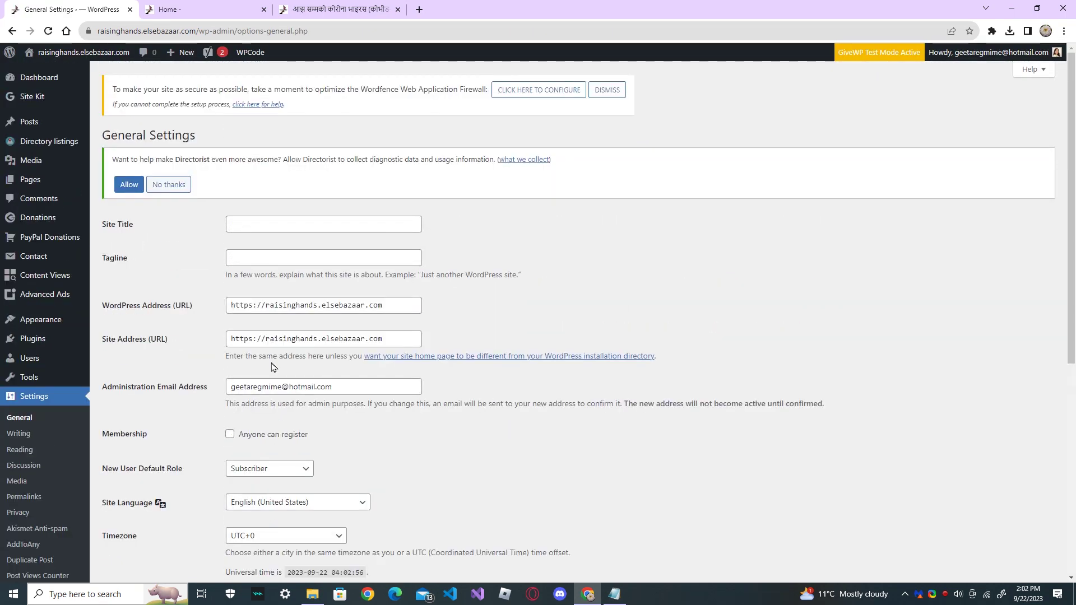
- Edit the Auto Draft post, restore the Testing Post backup, and type 'This' in the body
{"action": "left_click", "coordinate": [91, 124]}
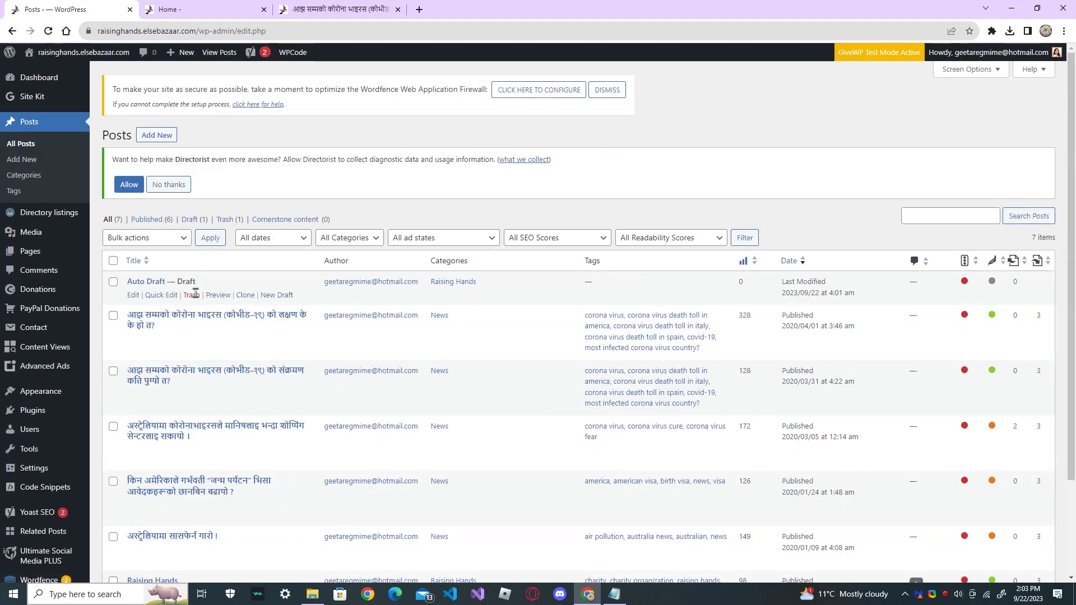
{"action": "left_click", "coordinate": [134, 295]}
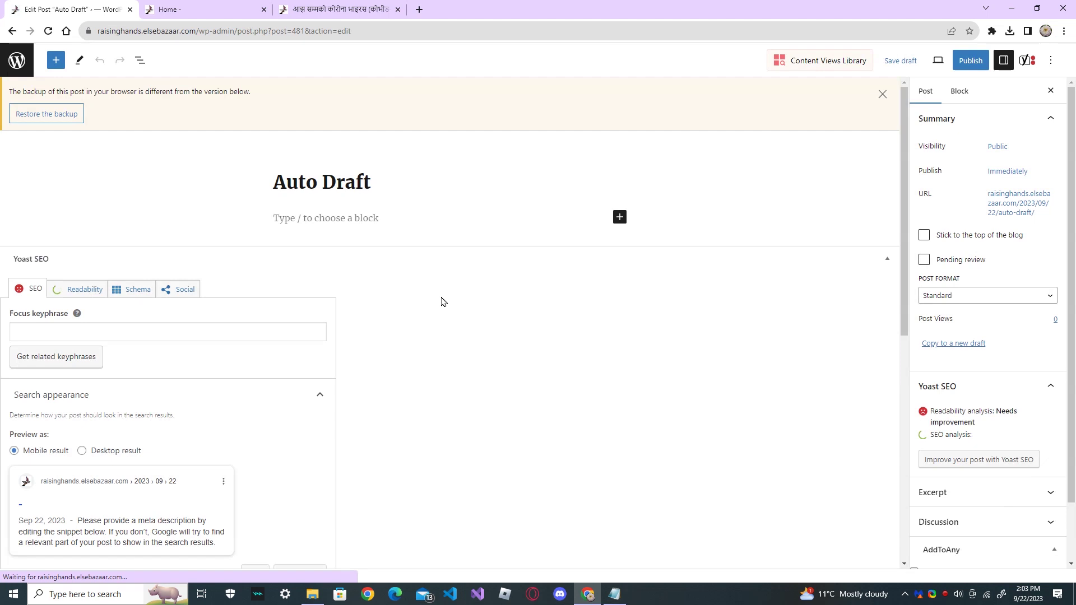
{"action": "left_click", "coordinate": [64, 116]}
{"action": "left_click", "coordinate": [390, 163]}
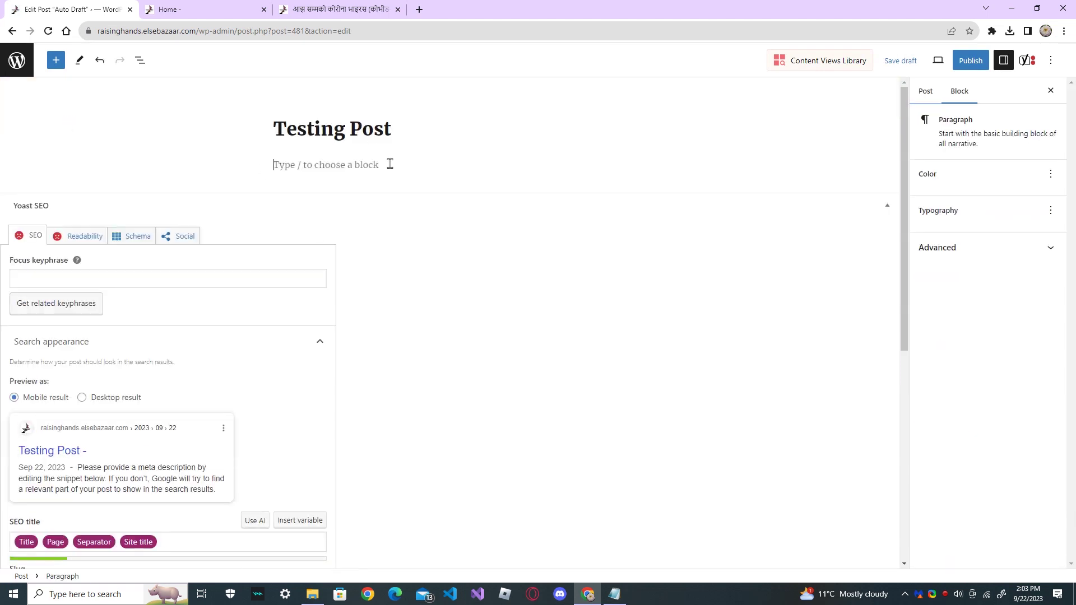
{"action": "type", "text": "This is my testing post"}
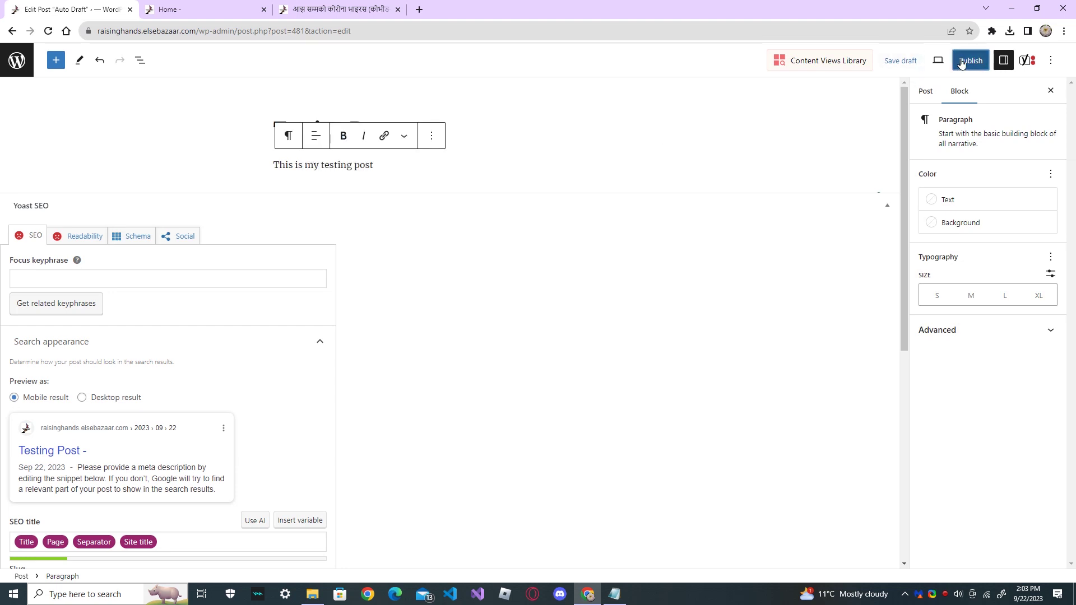
- Publish Testing Post again, hit the invalid JSON response error, and check the Notepad fix list
{"action": "left_click", "coordinate": [970, 60]}
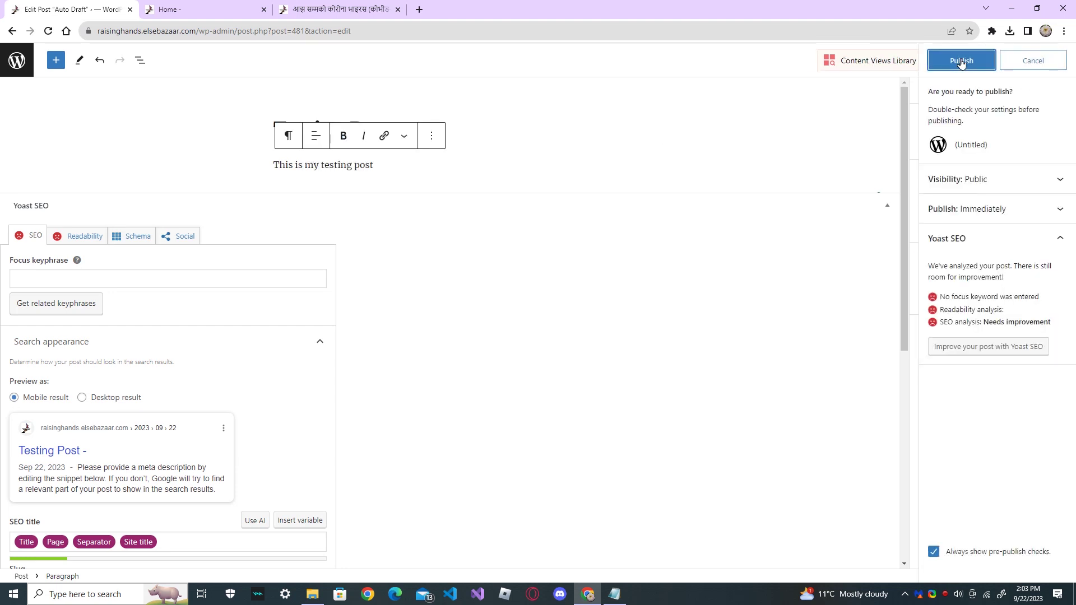
{"action": "left_click", "coordinate": [961, 61]}
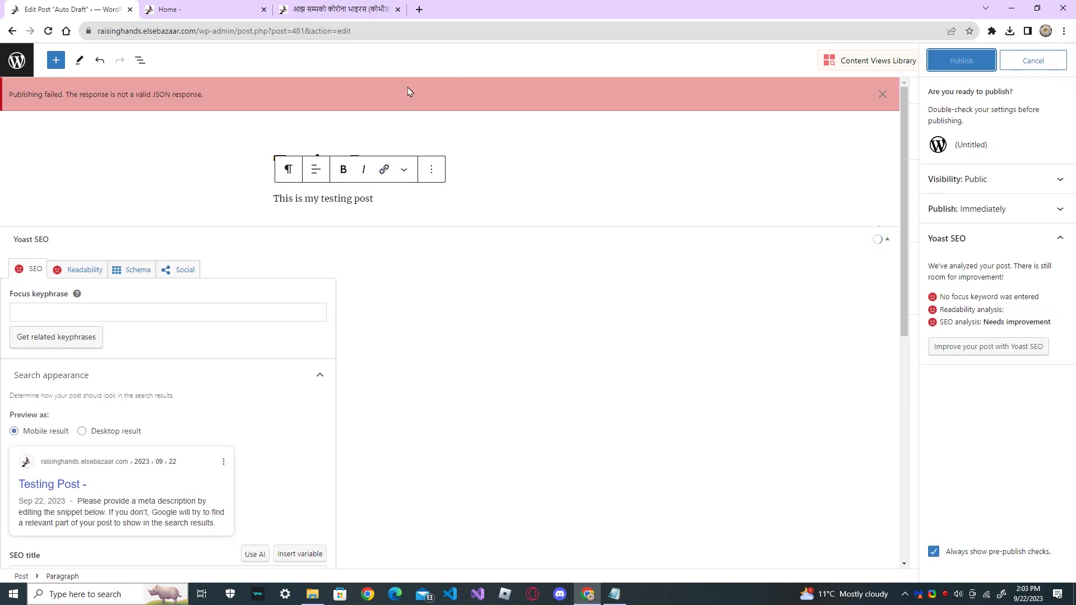
{"action": "left_click", "coordinate": [618, 600]}
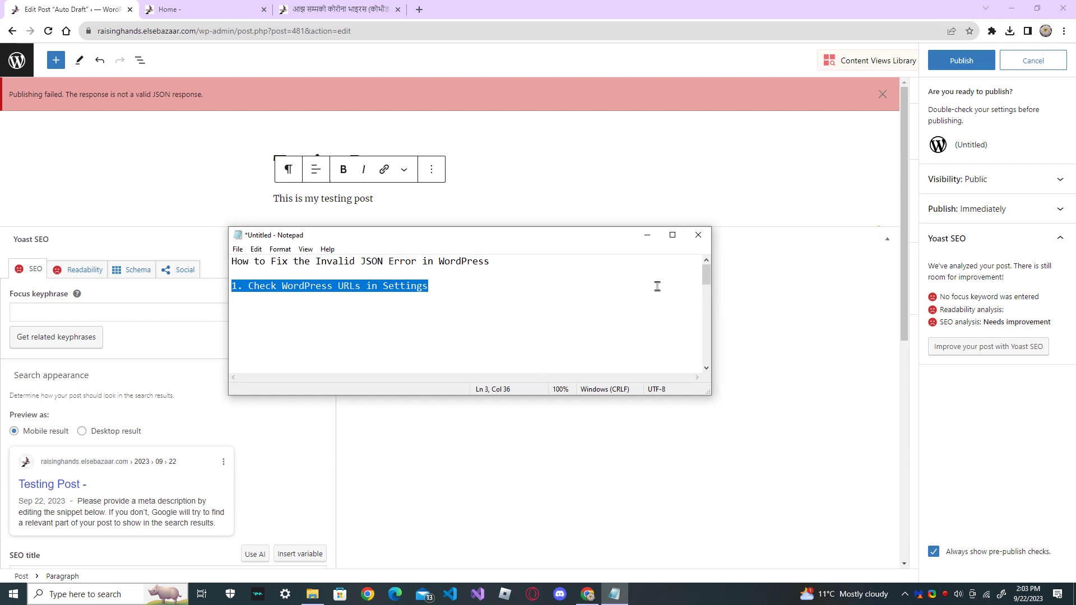
{"action": "left_click_drag", "start_coordinate": [706, 280], "coordinate": [707, 299]}
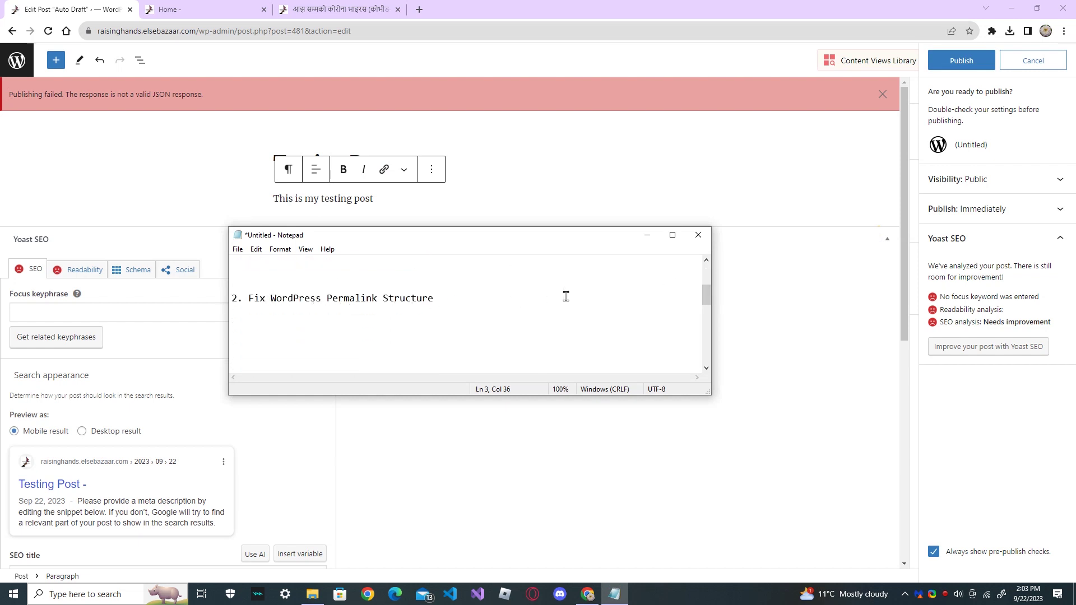
- Minimize the Notepad notes and leave the unsaved post editor for the All Posts list
{"action": "left_click", "coordinate": [647, 237]}
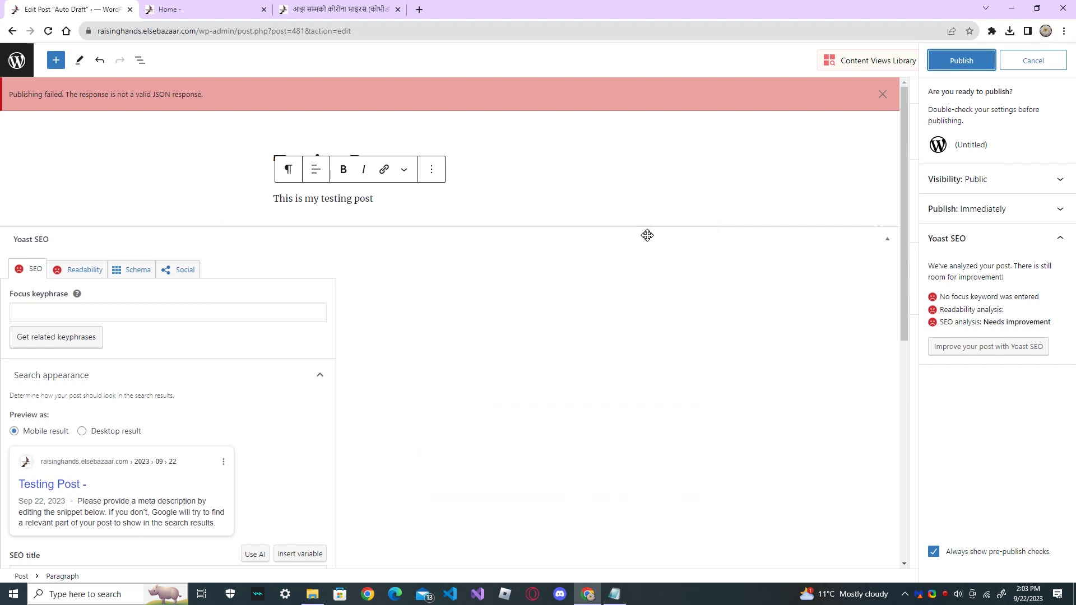
{"action": "left_click", "coordinate": [616, 593]}
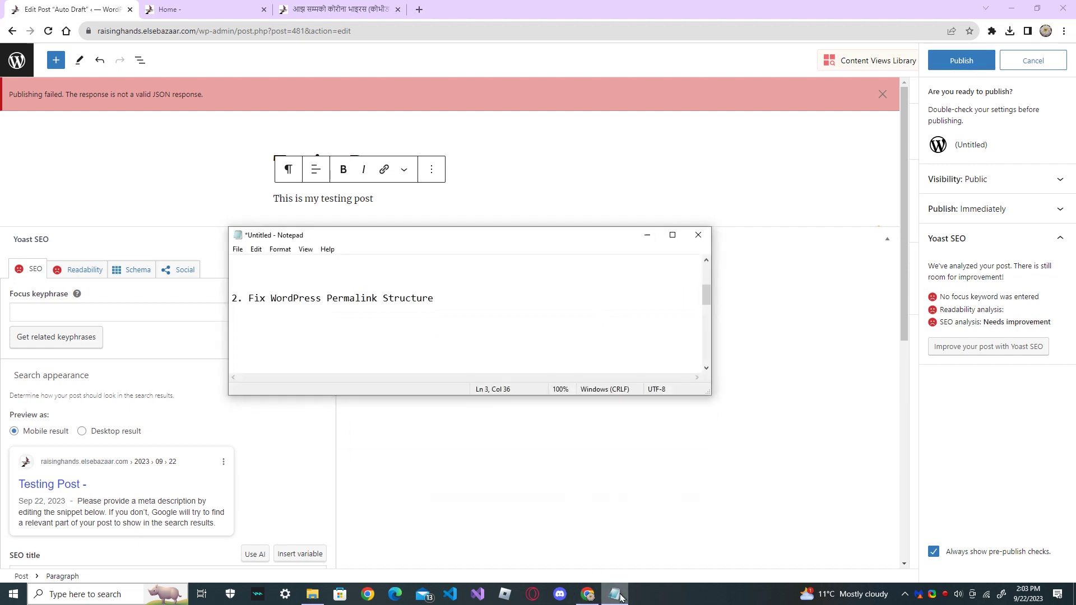
{"action": "left_click", "coordinate": [616, 593]}
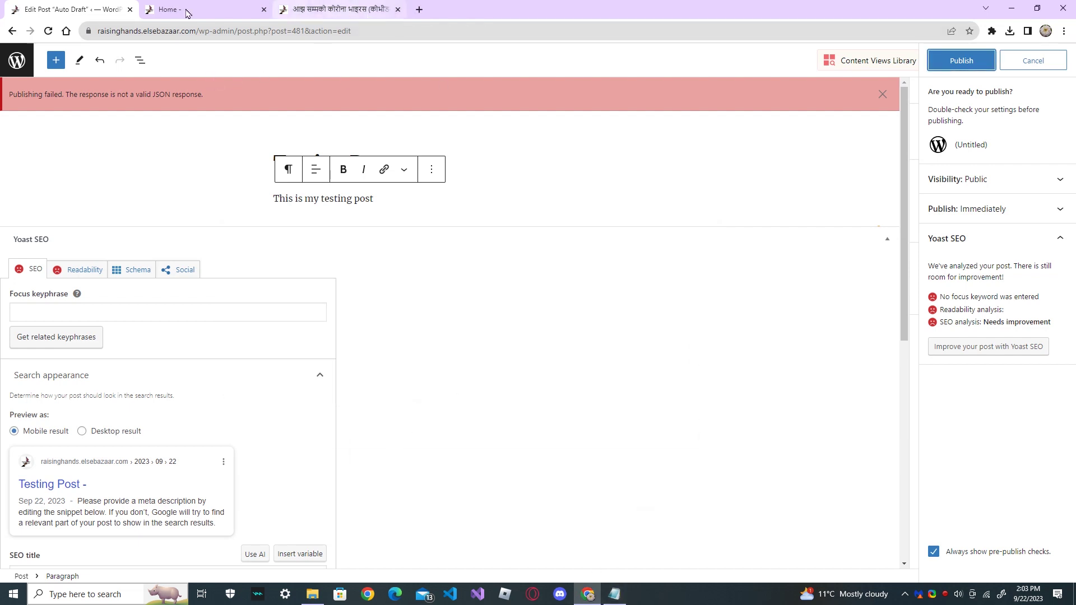
{"action": "left_click", "coordinate": [17, 60]}
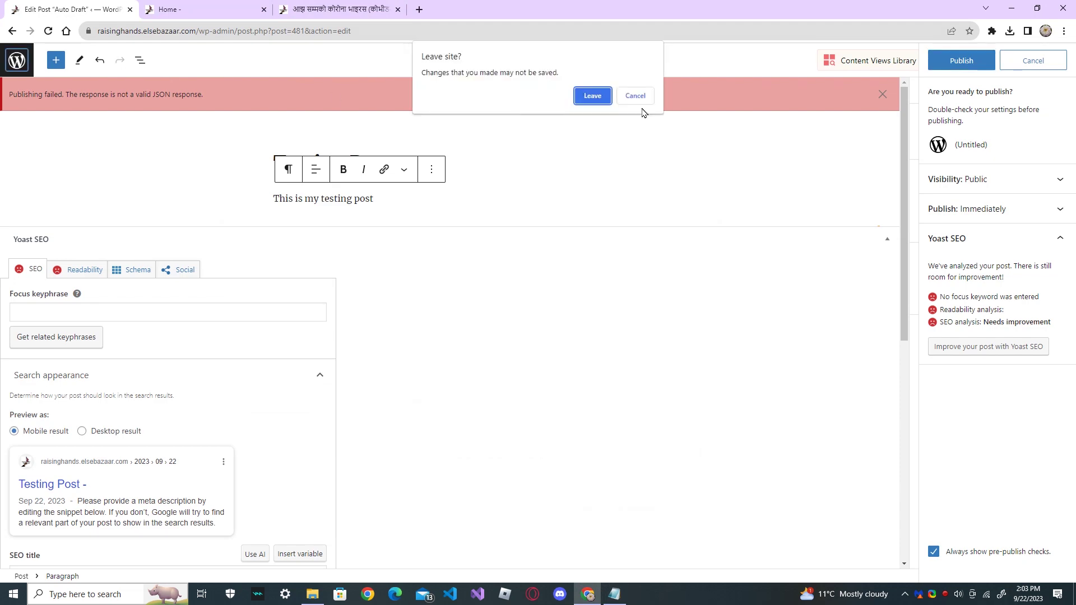
{"action": "left_click", "coordinate": [593, 97]}
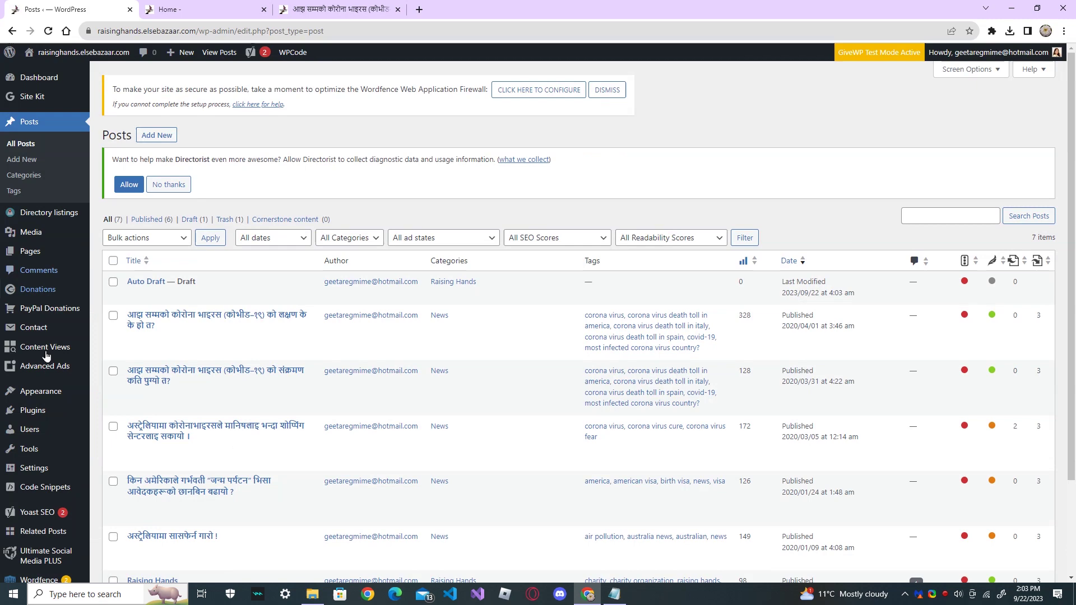
- Switch the permalink structure from Day and name to Post name in Settings > Permalinks and save
{"action": "scroll", "coordinate": [34, 440], "scroll_direction": "down", "scroll_amount": 2}
{"action": "mouse_move", "coordinate": [36, 437]}
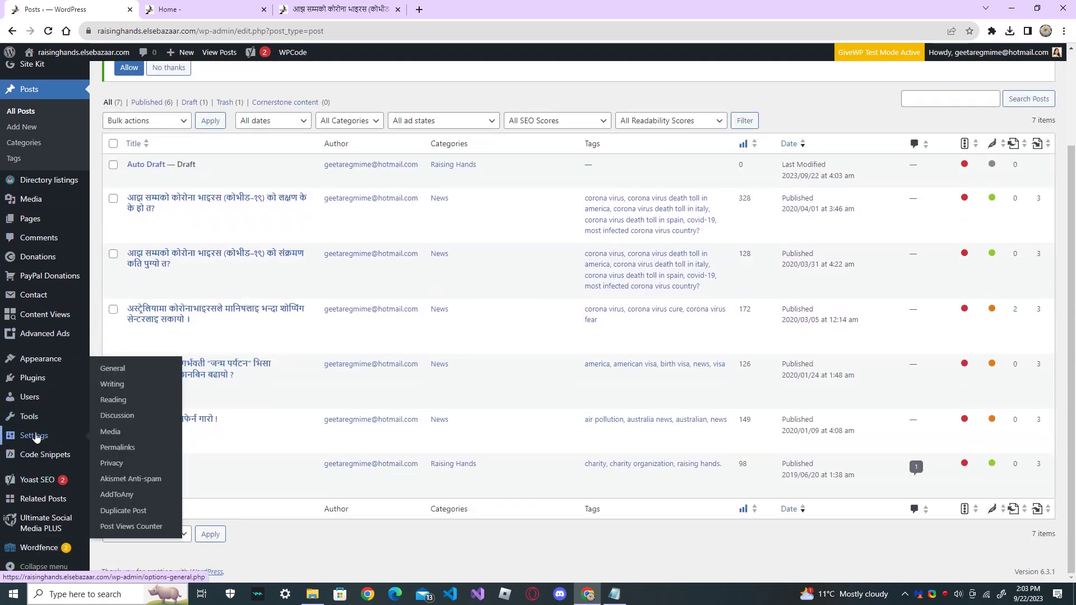
{"action": "left_click", "coordinate": [126, 449]}
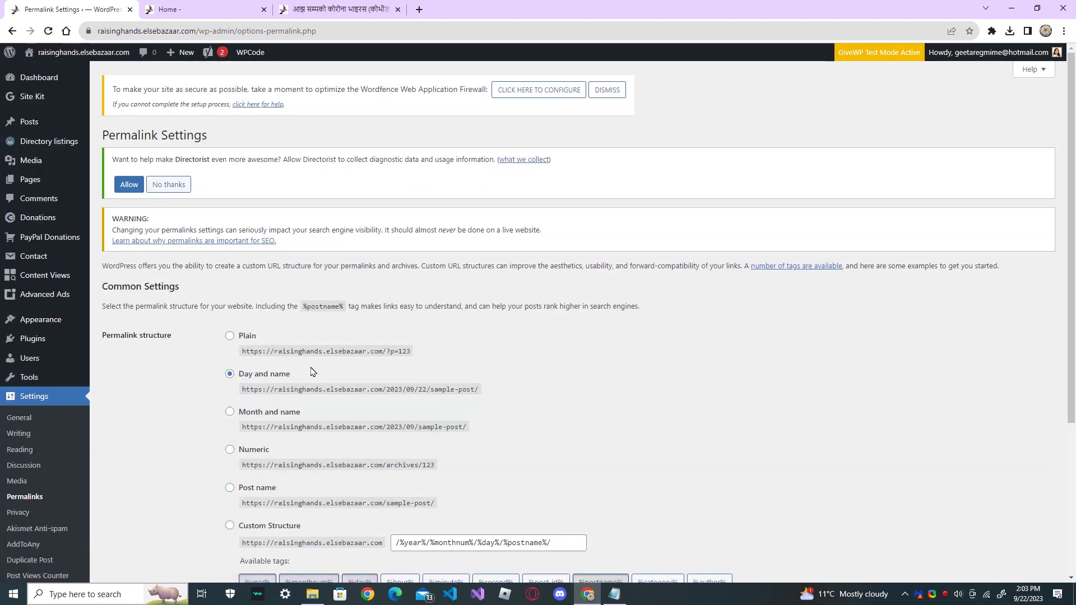
{"action": "scroll", "coordinate": [313, 372], "scroll_direction": "down", "scroll_amount": 1}
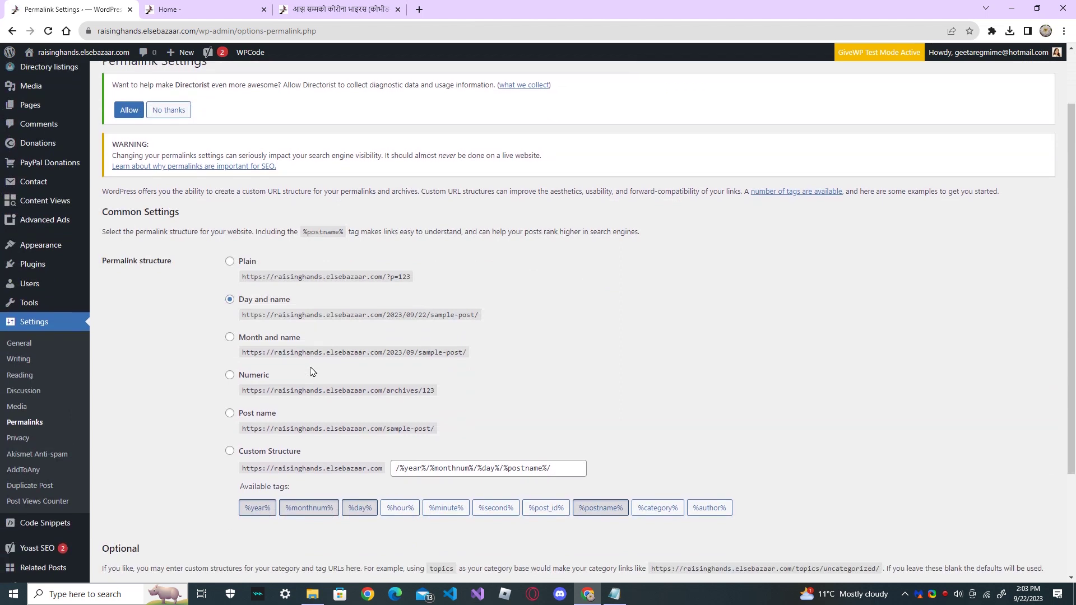
{"action": "left_click", "coordinate": [230, 415]}
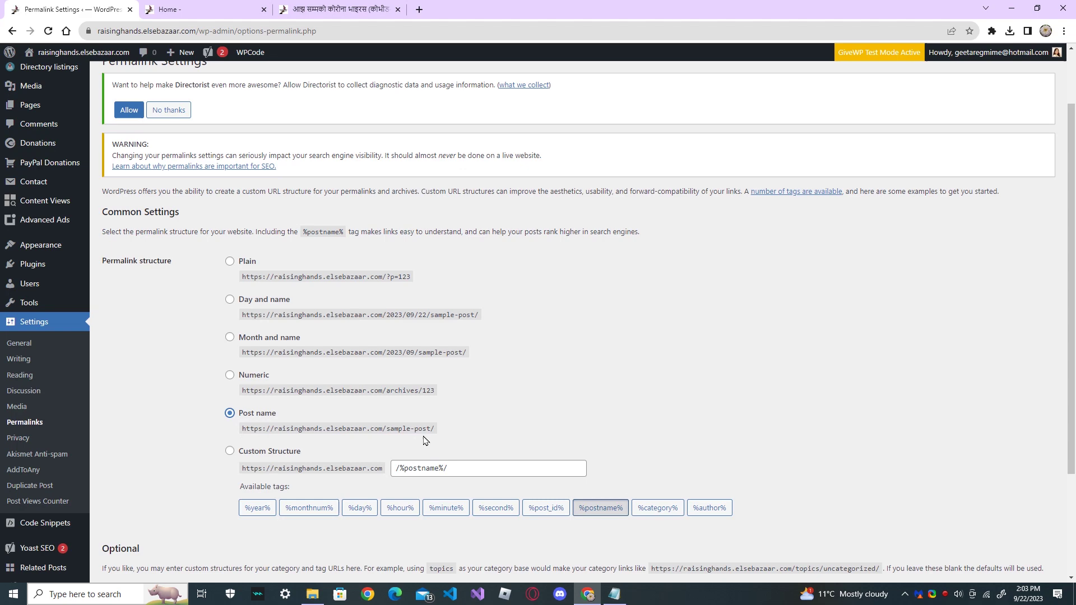
{"action": "scroll", "coordinate": [487, 456], "scroll_direction": "down", "scroll_amount": 2}
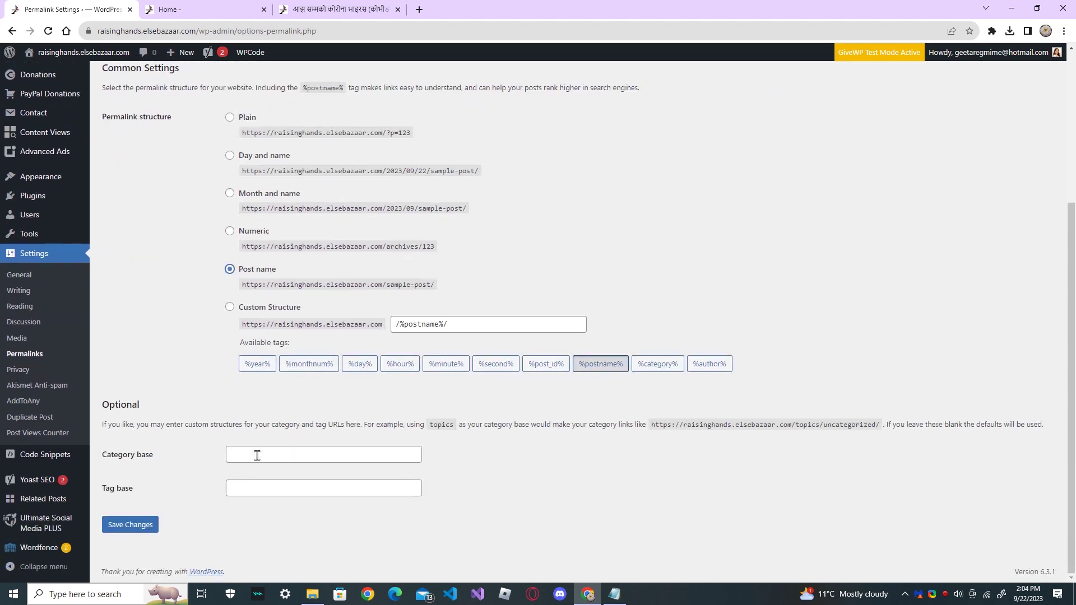
{"action": "left_click", "coordinate": [151, 527]}
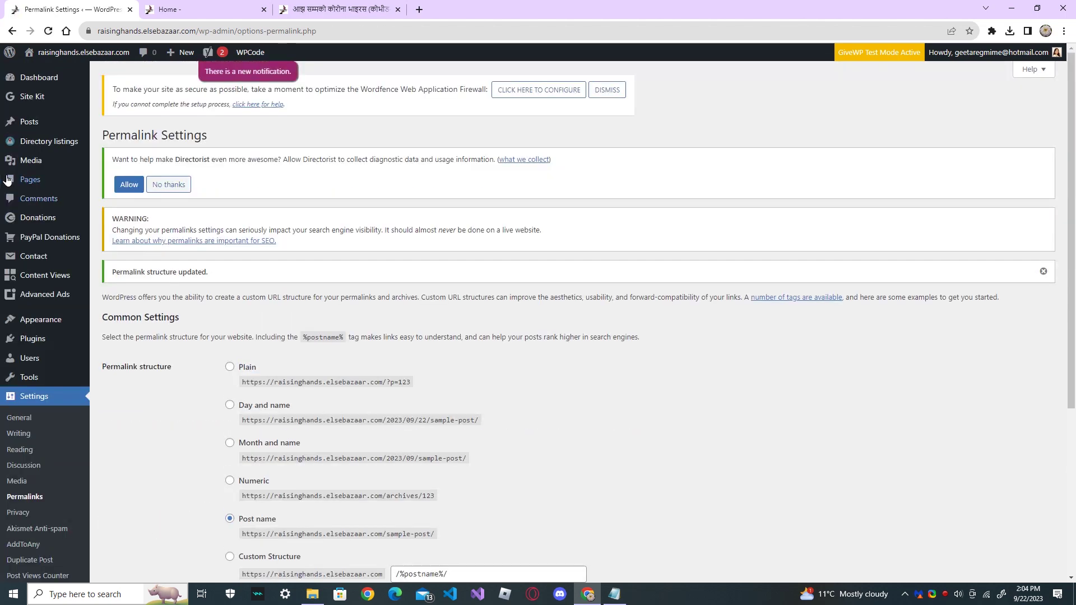
- Edit the Auto Draft post, restore the Testing Post backup, and retry publishing, which fails again
{"action": "left_click", "coordinate": [105, 124]}
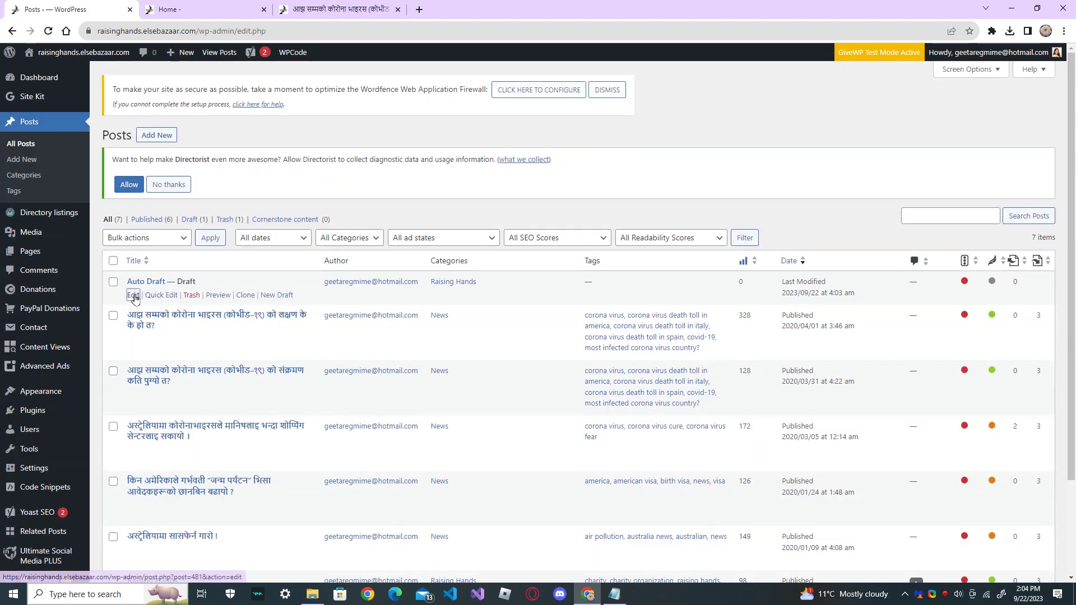
{"action": "left_click", "coordinate": [133, 295]}
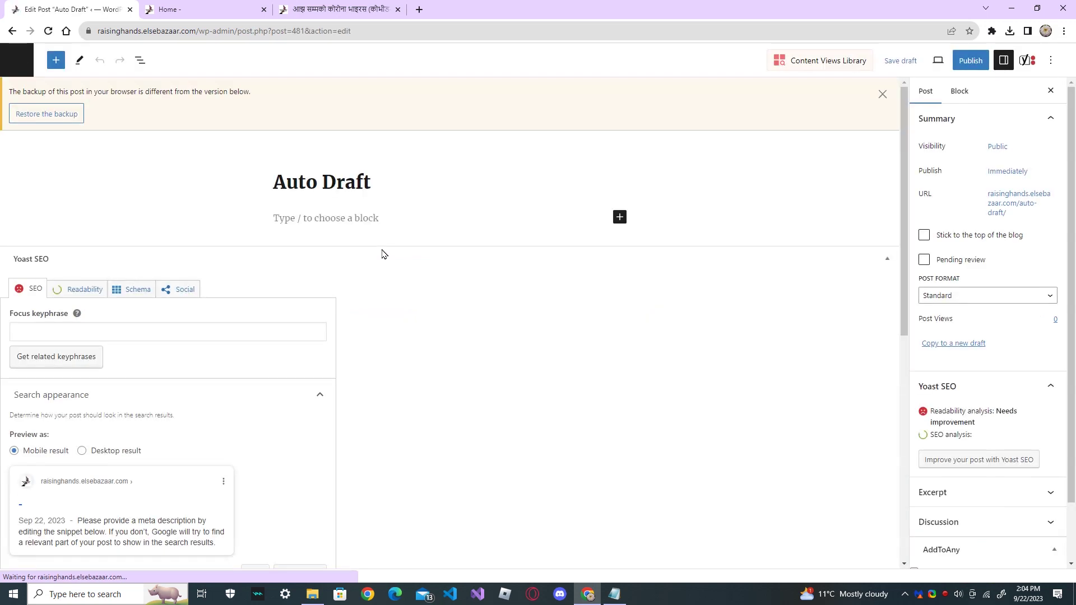
{"action": "left_click", "coordinate": [66, 115]}
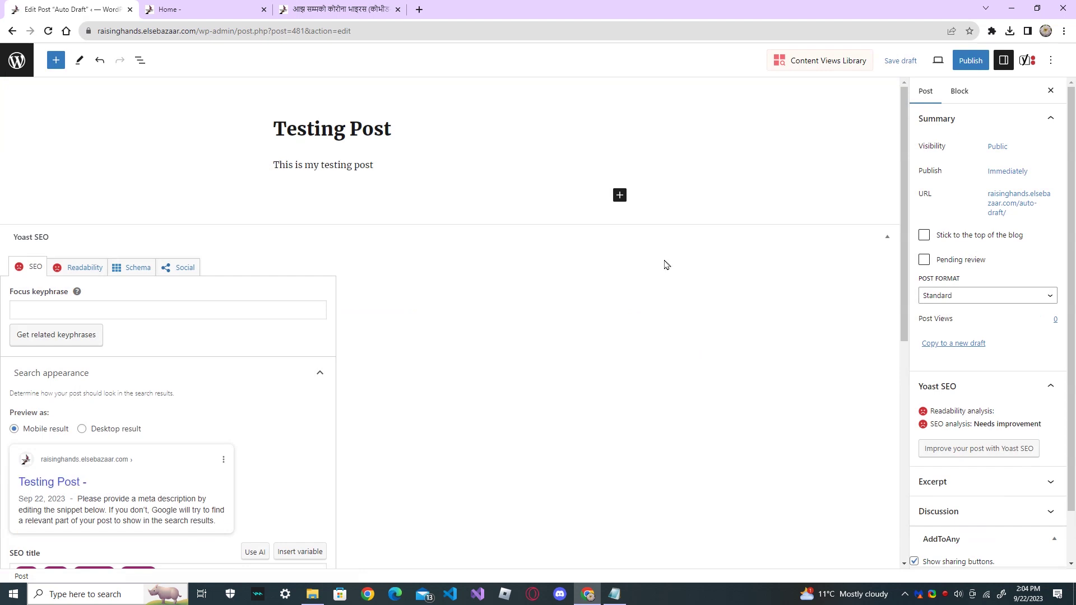
{"action": "left_click", "coordinate": [965, 67]}
{"action": "left_click", "coordinate": [964, 67]}
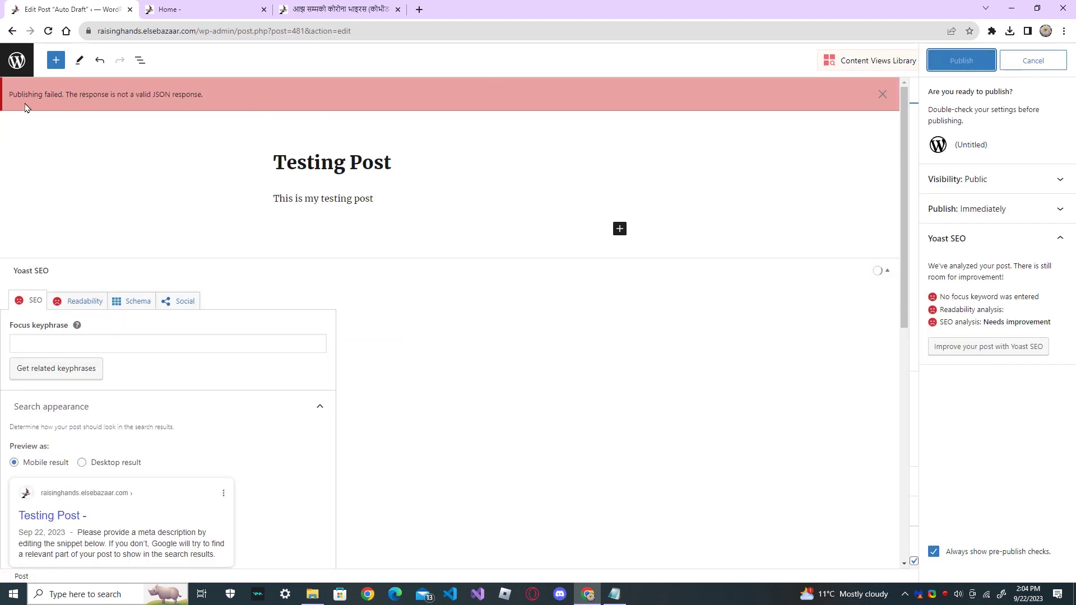
- Highlight step 3, 'Regenerate WordPress .htaccess File', in the Notepad notes, then return to Plugins
{"action": "left_click", "coordinate": [614, 594]}
{"action": "scroll", "coordinate": [510, 332], "scroll_direction": "down", "scroll_amount": 2}
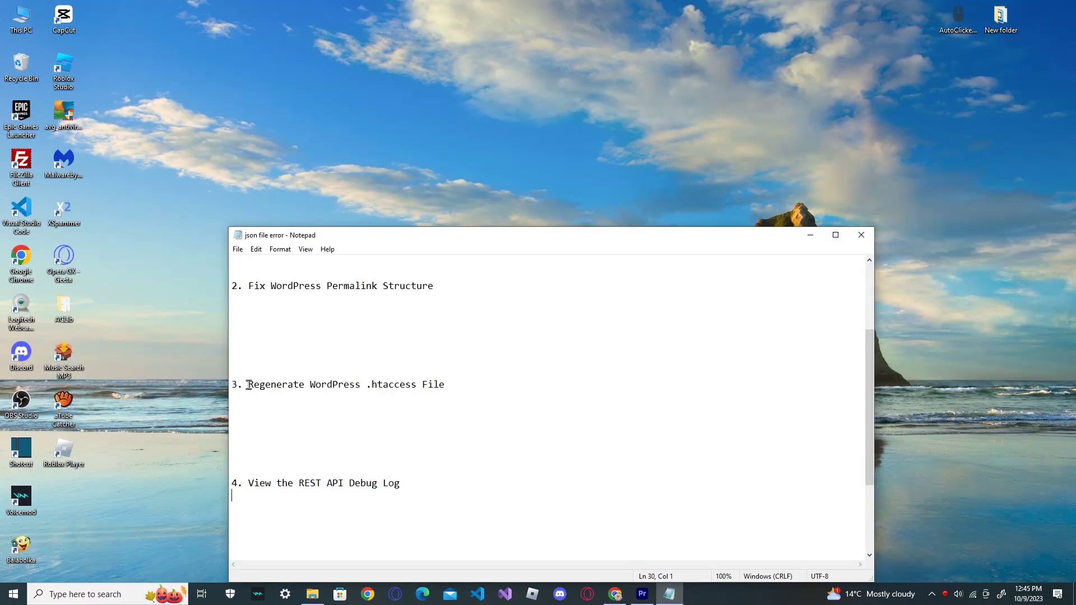
{"action": "left_click_drag", "start_coordinate": [248, 384], "coordinate": [463, 388]}
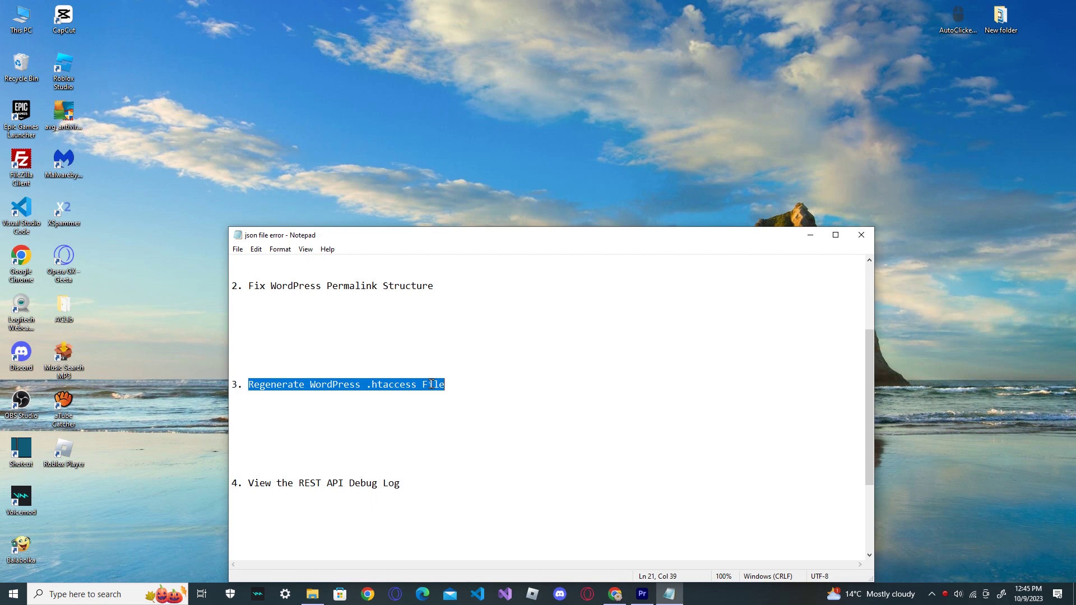
{"action": "left_click", "coordinate": [618, 598]}
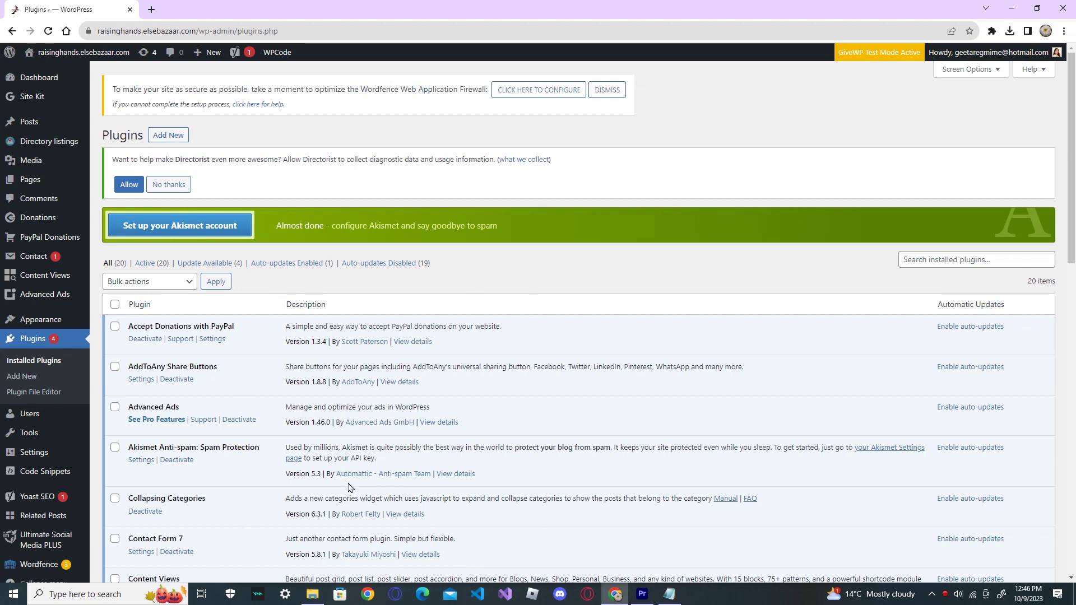
- Select the .htaccess file in the Raising Hands > raisinghands backup folder, then return to Chrome
{"action": "left_click", "coordinate": [317, 600]}
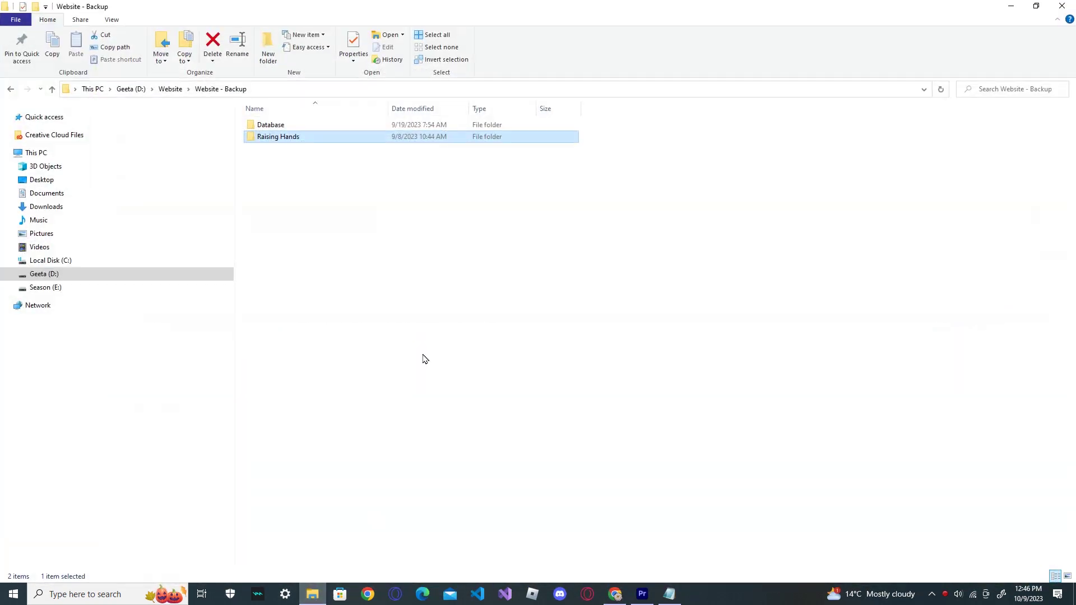
{"action": "double_click", "coordinate": [276, 138]}
{"action": "double_click", "coordinate": [272, 126]}
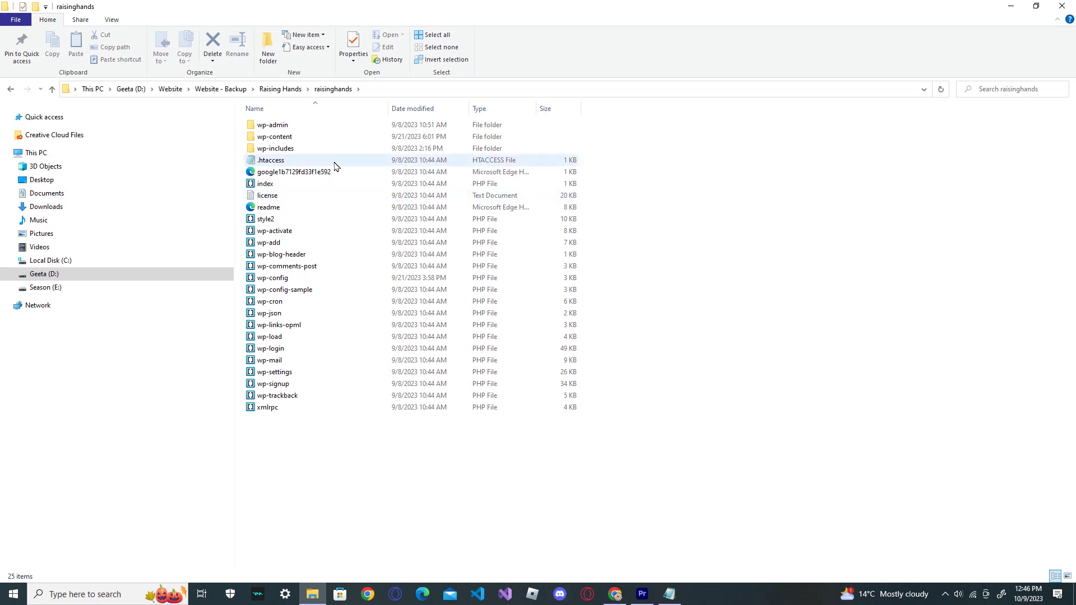
{"action": "left_click", "coordinate": [272, 162]}
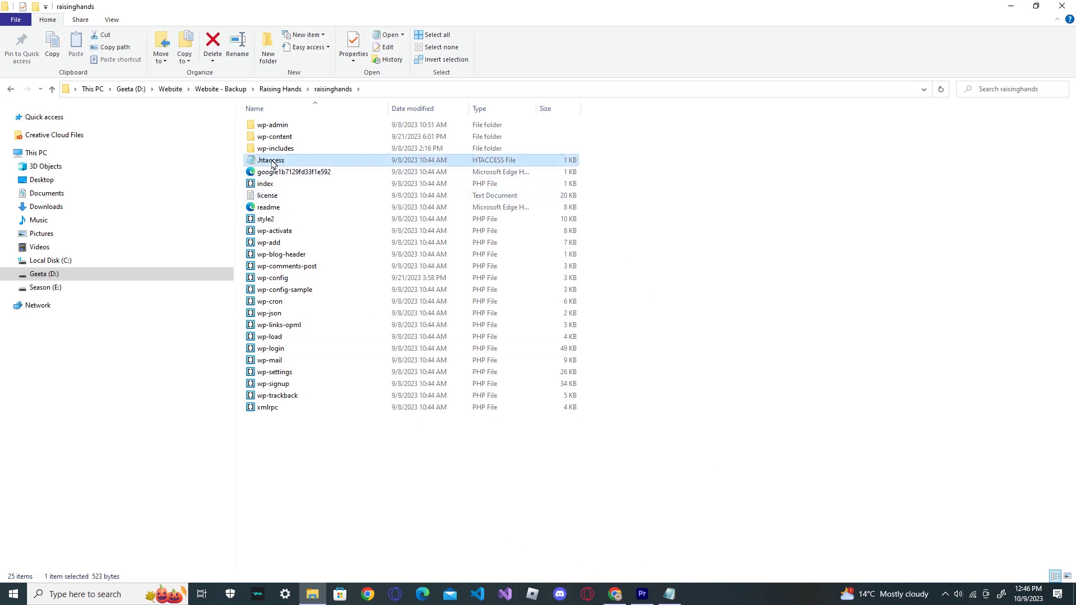
{"action": "left_click", "coordinate": [617, 595]}
- Save Settings > Permalinks again with the Post name structure kept selected
{"action": "scroll", "coordinate": [129, 381], "scroll_direction": "down", "scroll_amount": 1}
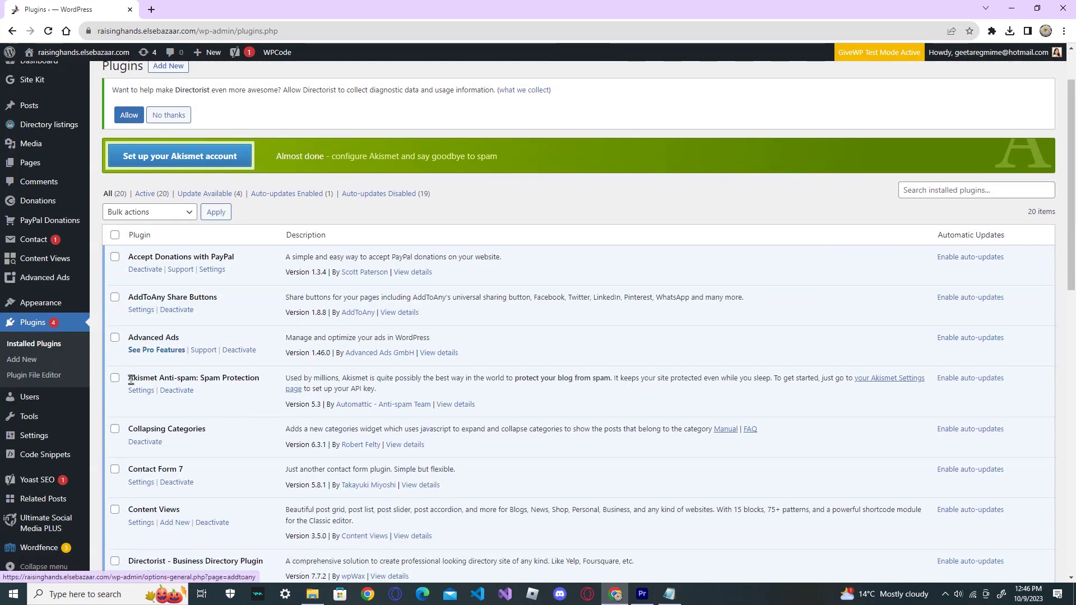
{"action": "mouse_move", "coordinate": [39, 440]}
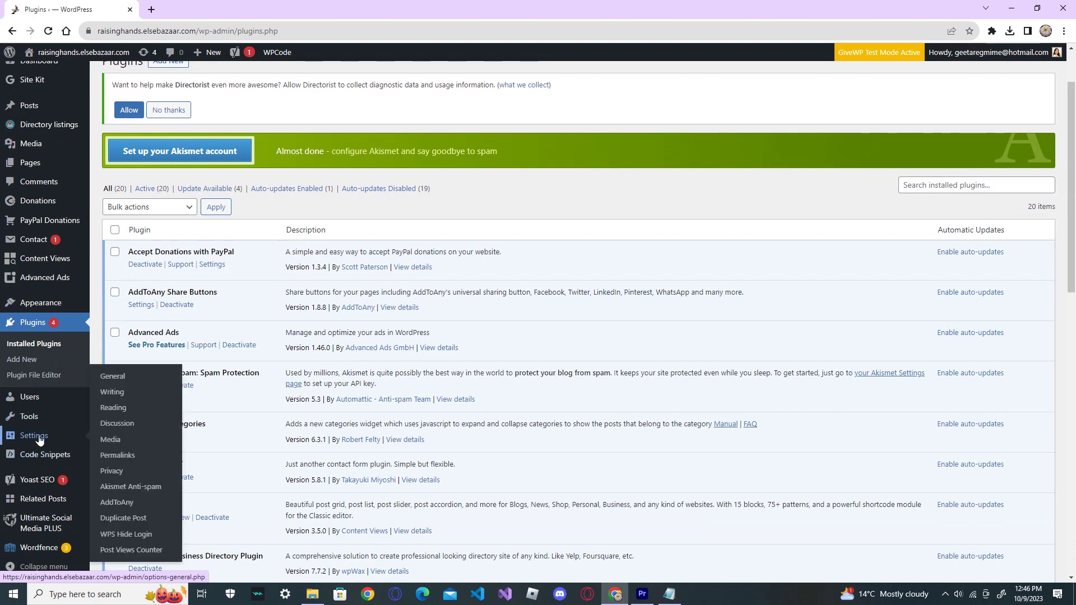
{"action": "left_click", "coordinate": [112, 455]}
{"action": "scroll", "coordinate": [39, 500], "scroll_direction": "down", "scroll_amount": 3}
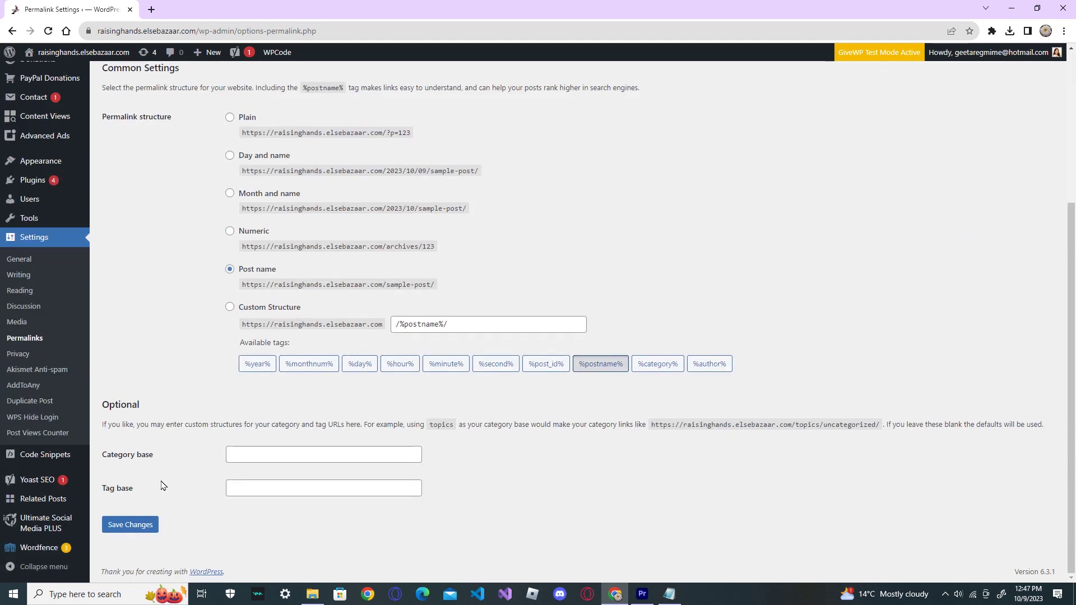
{"action": "left_click", "coordinate": [139, 525]}
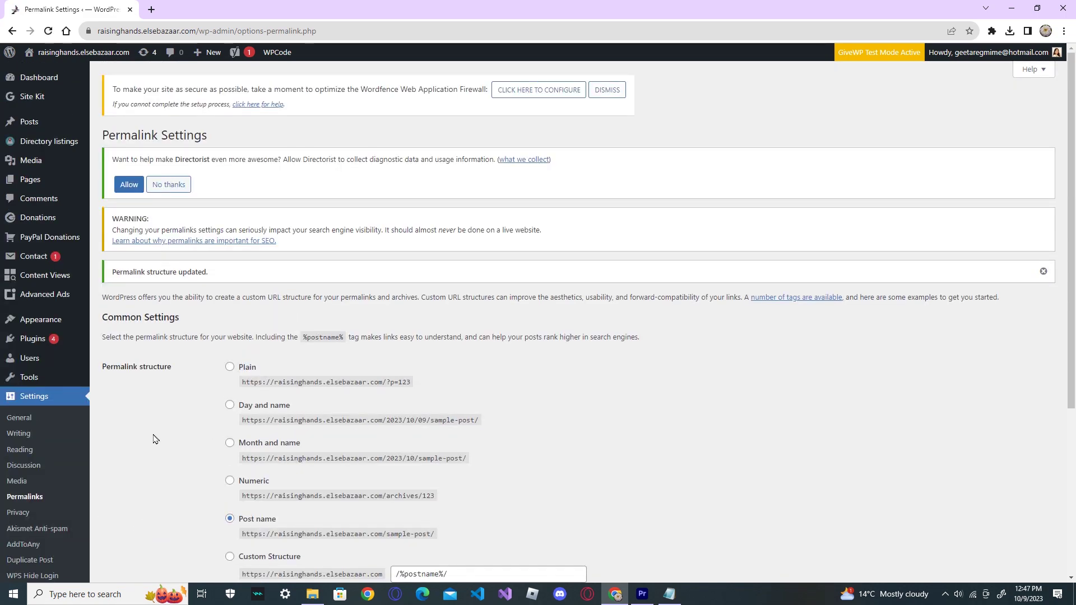
{"action": "mouse_move", "coordinate": [672, 600]}
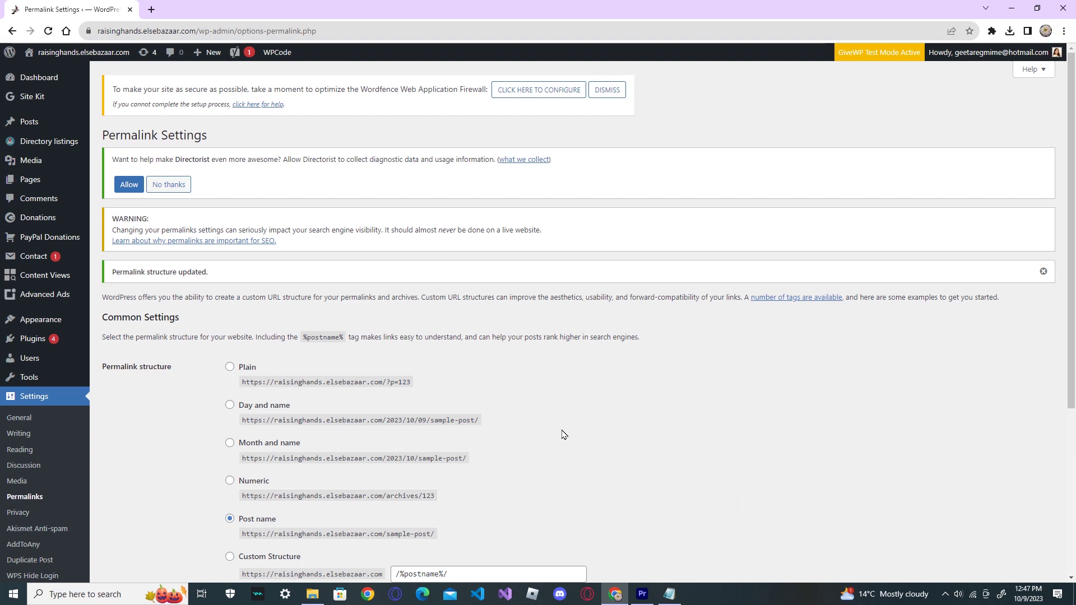
- Highlight step 4, 'View the REST API Debug Log', in the notes, then minimize Notepad
{"action": "left_click", "coordinate": [668, 594]}
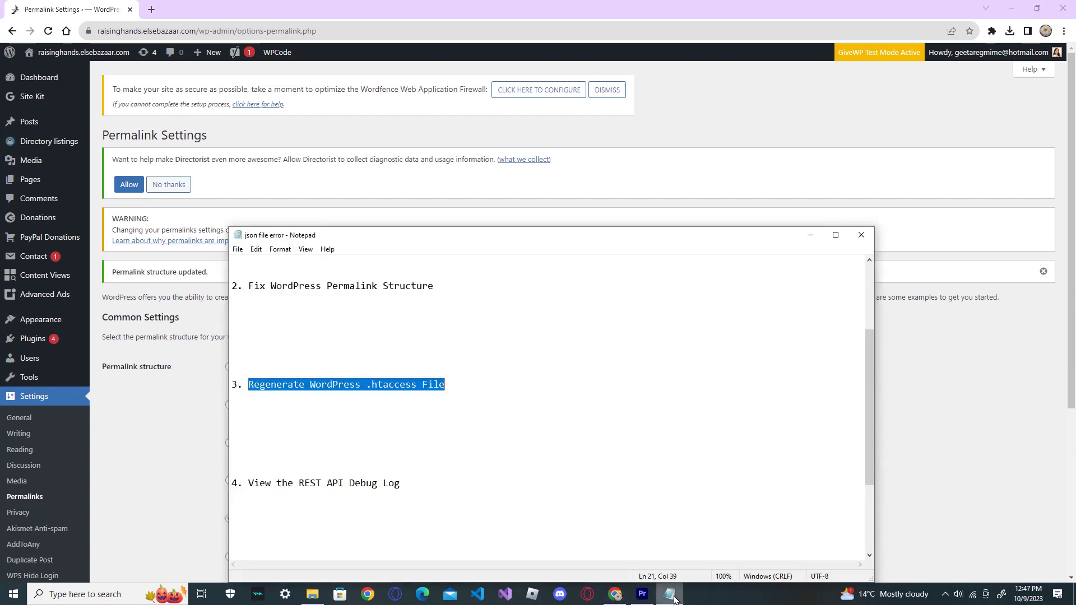
{"action": "scroll", "coordinate": [401, 409], "scroll_direction": "down", "scroll_amount": 2}
{"action": "left_click_drag", "start_coordinate": [247, 413], "coordinate": [413, 410]}
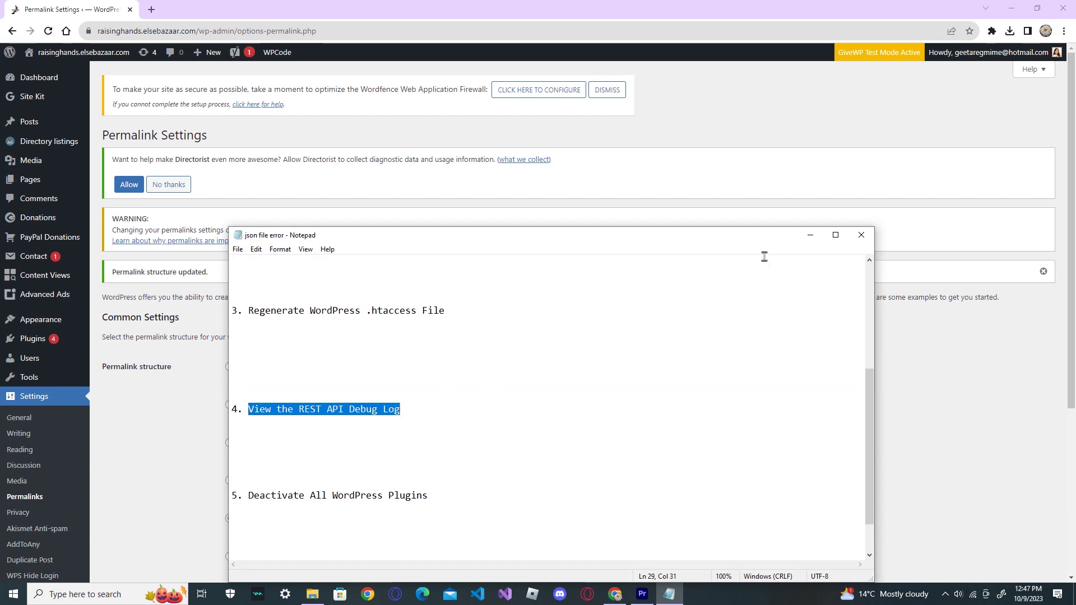
{"action": "left_click", "coordinate": [810, 237]}
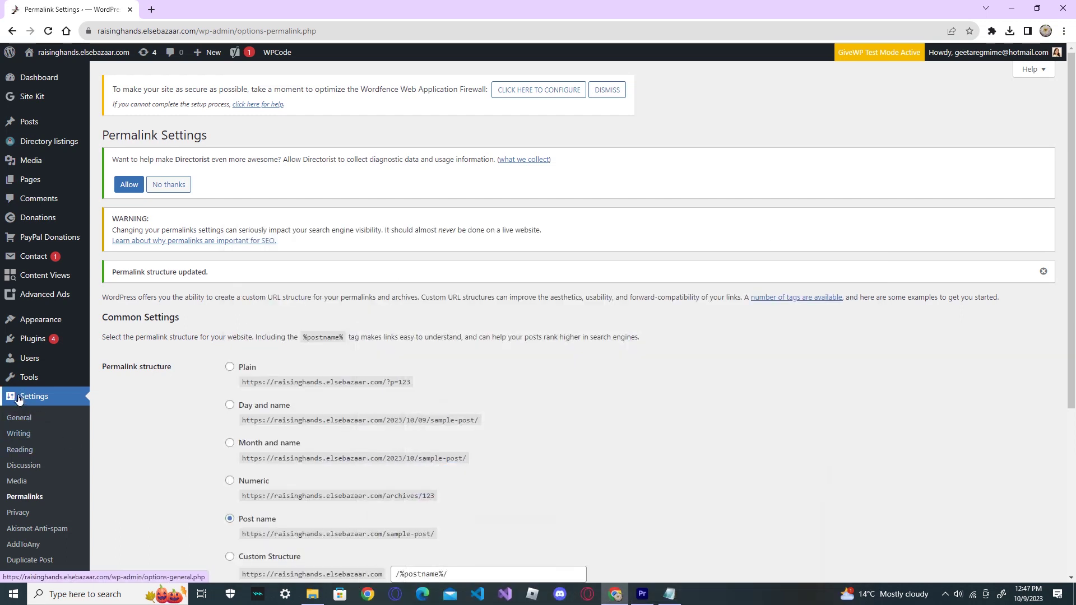
{"action": "scroll", "coordinate": [19, 398], "scroll_direction": "down", "scroll_amount": 1}
- Open Tools > Site Health and scroll through its Status results
{"action": "left_click", "coordinate": [31, 305]}
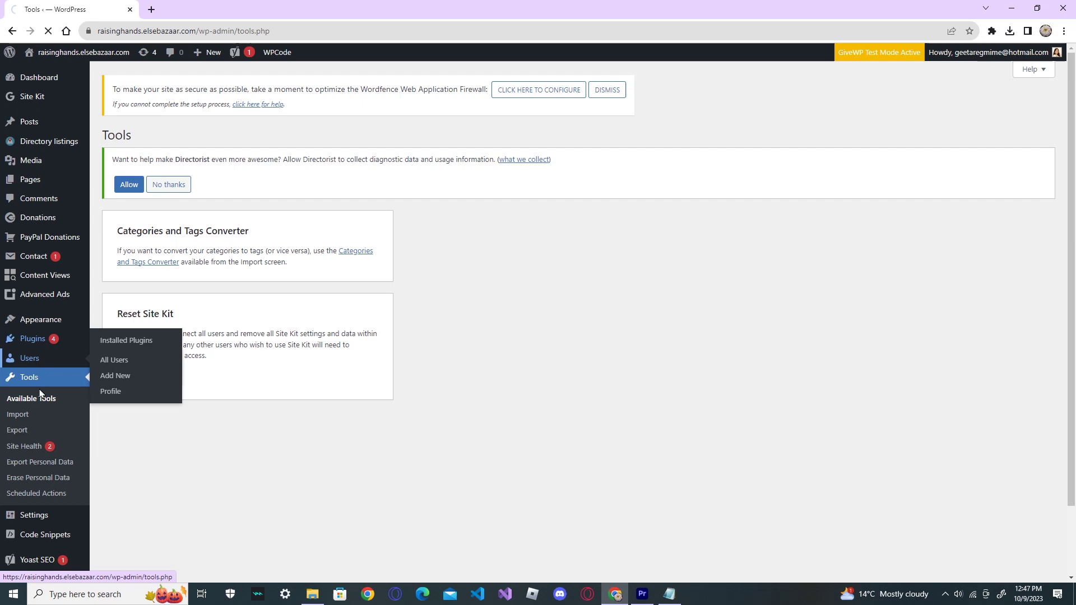
{"action": "left_click", "coordinate": [29, 377]}
{"action": "left_click", "coordinate": [34, 453]}
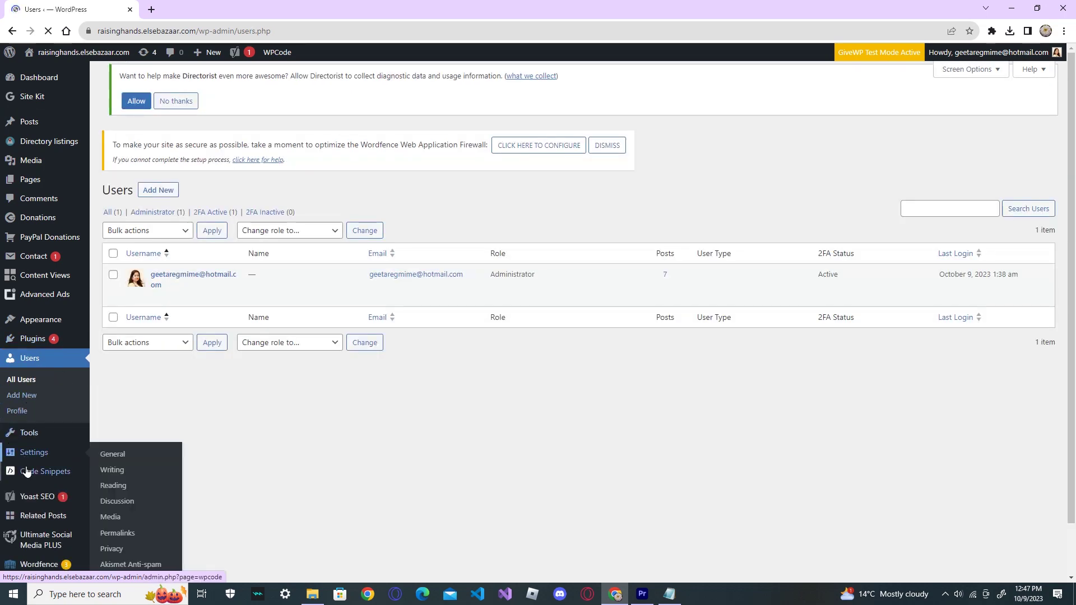
{"action": "mouse_move", "coordinate": [30, 377]}
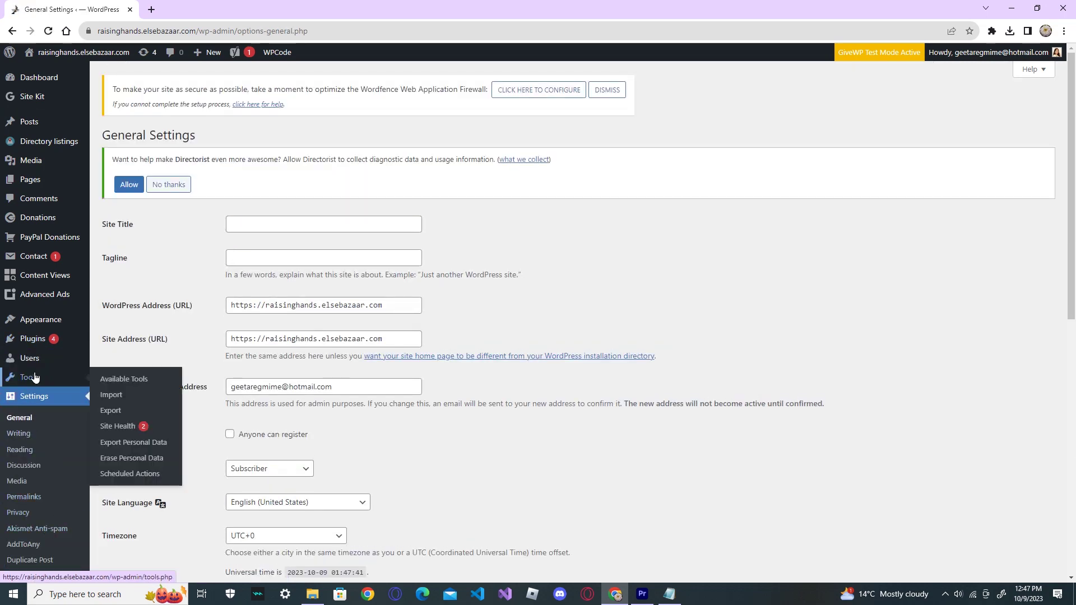
{"action": "left_click", "coordinate": [128, 428]}
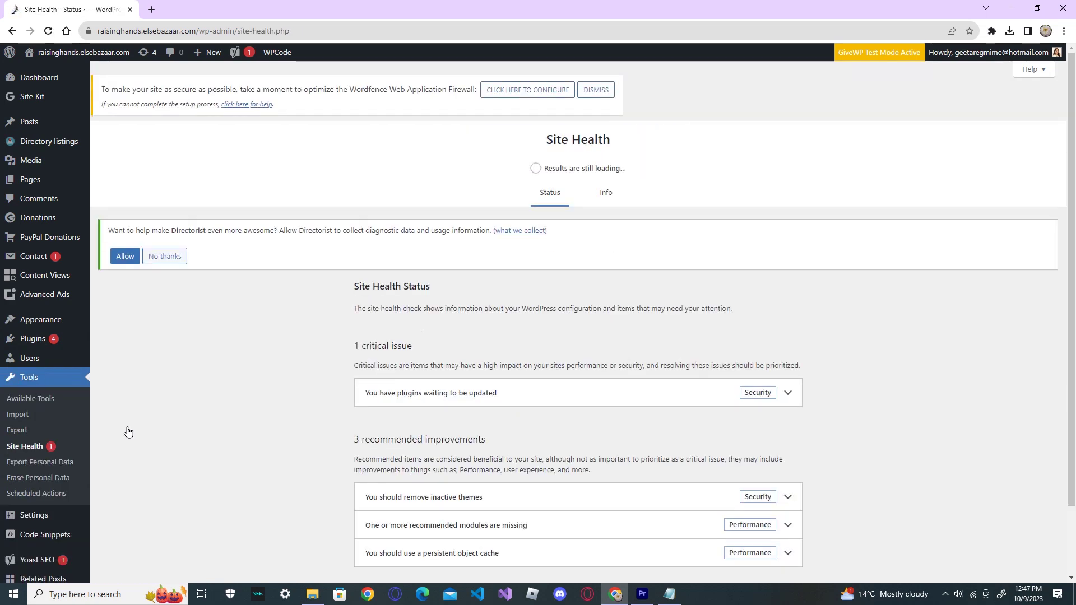
{"action": "scroll", "coordinate": [448, 427], "scroll_direction": "down", "scroll_amount": 2}
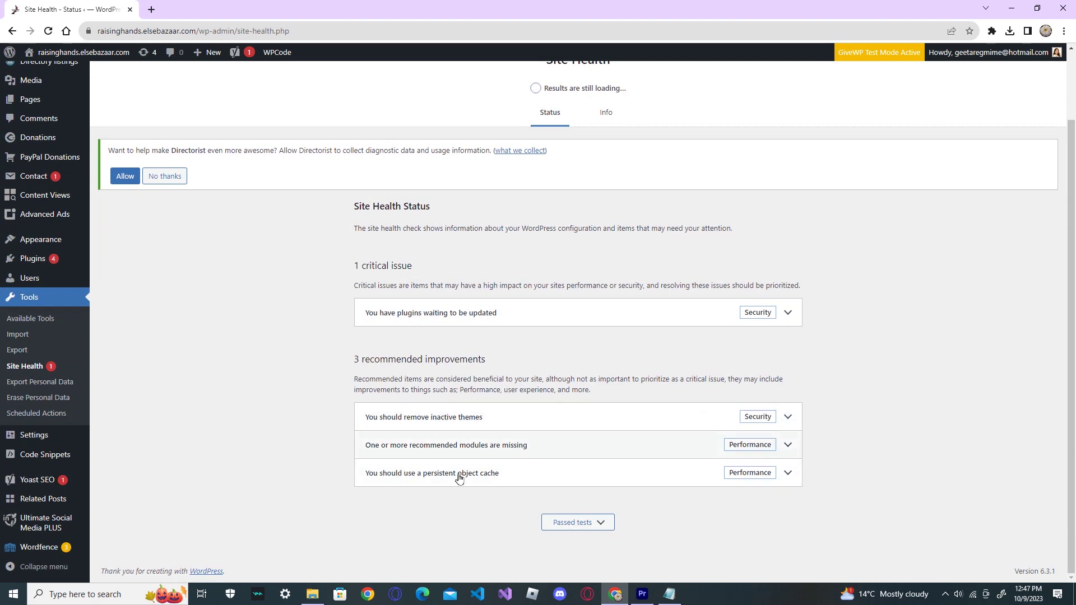
- Highlight step 5, 'Deactivate All WordPress Plugins', in the Notepad notes
{"action": "left_click", "coordinate": [670, 595]}
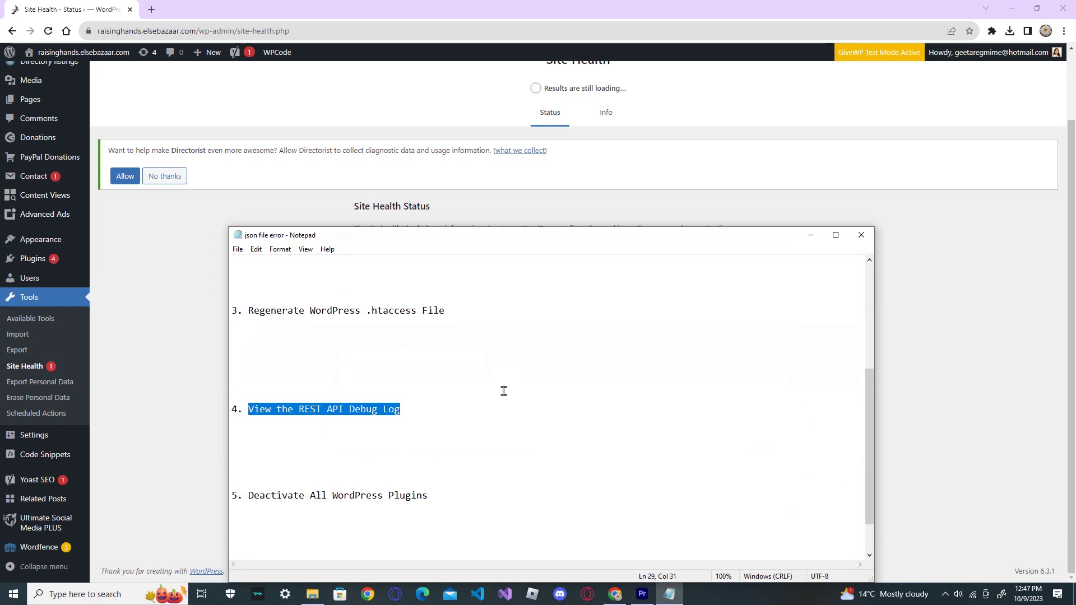
{"action": "scroll", "coordinate": [503, 389], "scroll_direction": "down", "scroll_amount": 1}
{"action": "left_click_drag", "start_coordinate": [248, 445], "coordinate": [452, 441]}
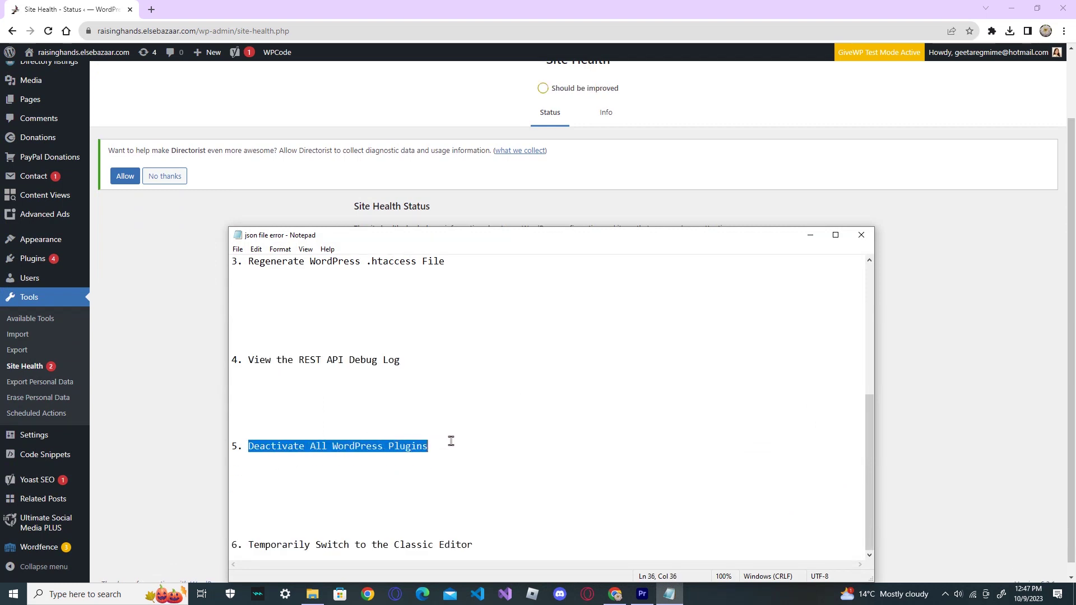
- Minimize the notes and scroll through the 20 active plugins under Plugins > Installed Plugins
{"action": "left_click", "coordinate": [810, 234]}
{"action": "mouse_move", "coordinate": [32, 263]}
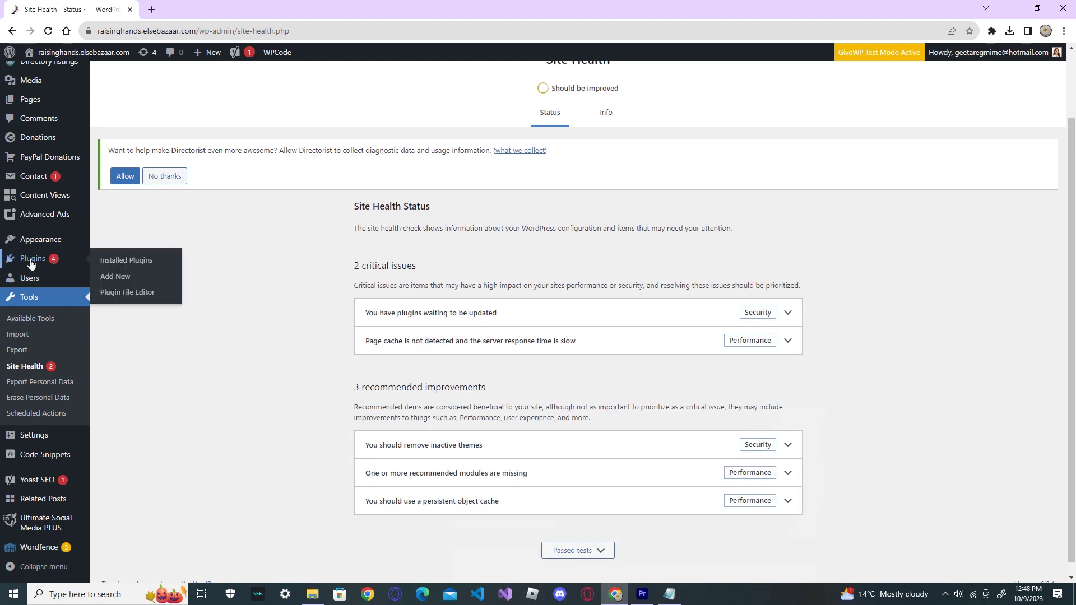
{"action": "left_click", "coordinate": [133, 262]}
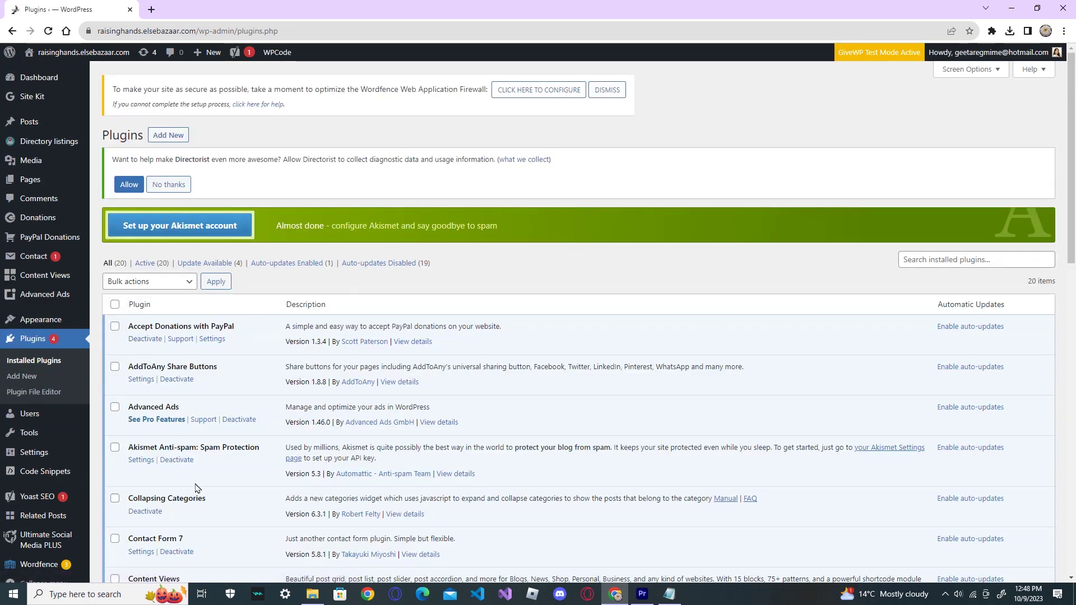
{"action": "scroll", "coordinate": [176, 435], "scroll_direction": "down", "scroll_amount": 7}
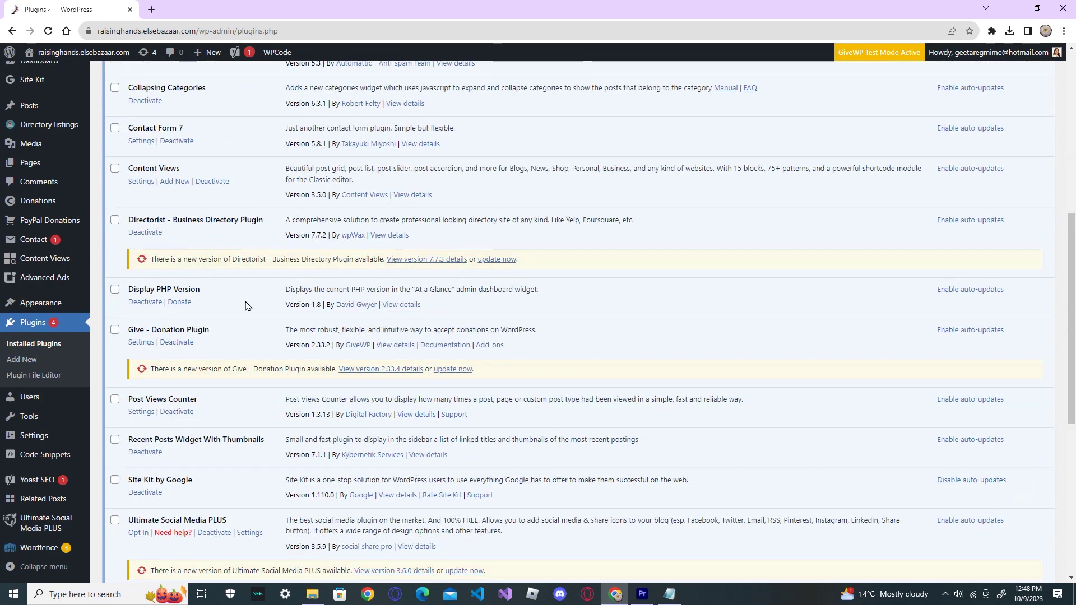
{"action": "scroll", "coordinate": [247, 306], "scroll_direction": "up", "scroll_amount": 8}
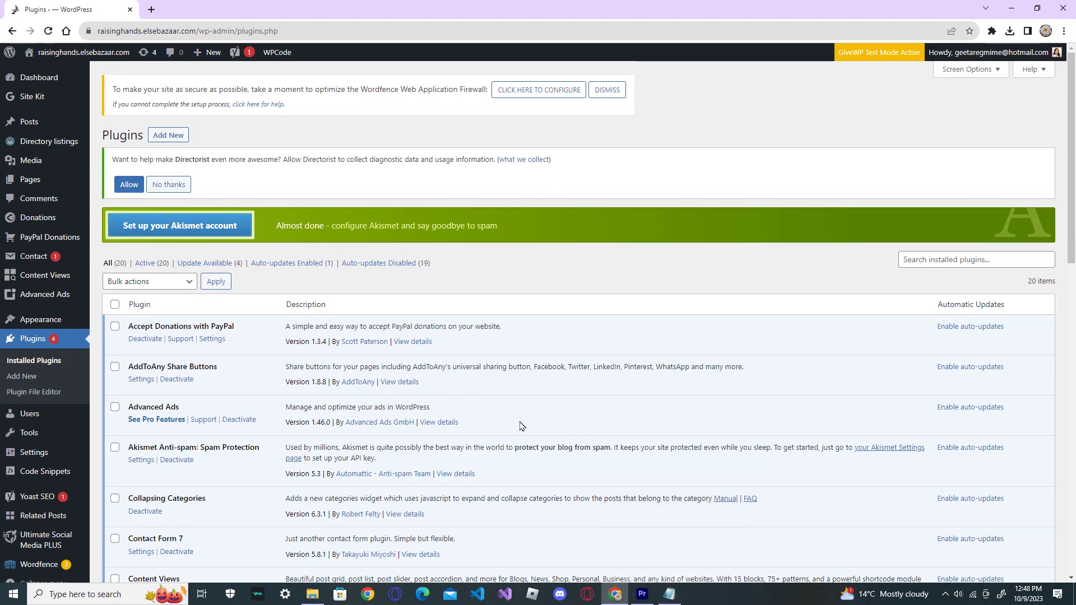
- Highlight step 6, 'Temporarily Switch to the Classic Editor', in the Notepad notes
{"action": "left_click", "coordinate": [669, 594]}
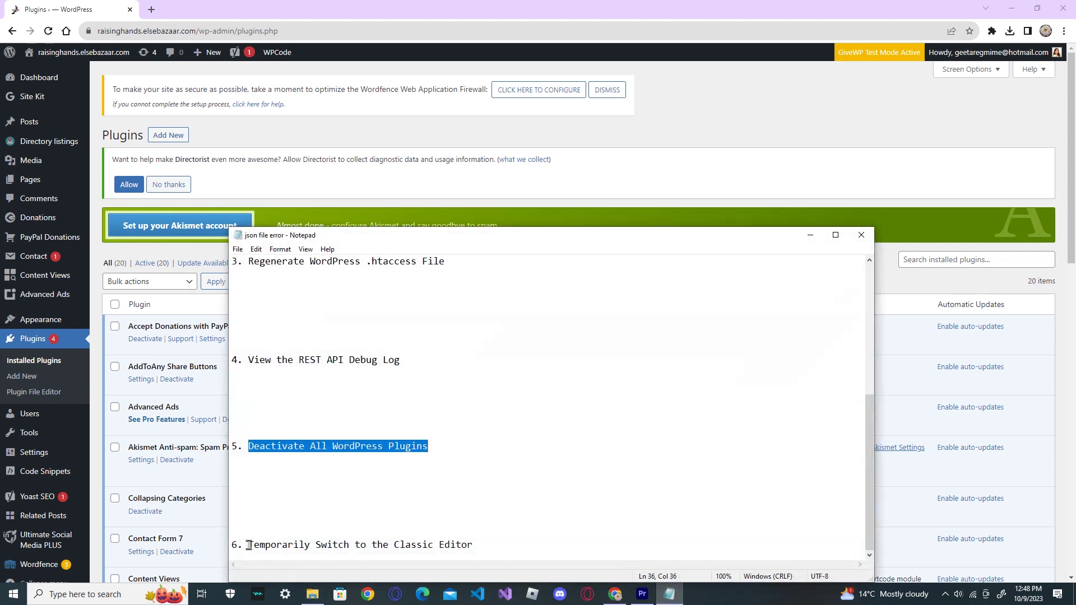
{"action": "left_click_drag", "start_coordinate": [249, 545], "coordinate": [484, 543]}
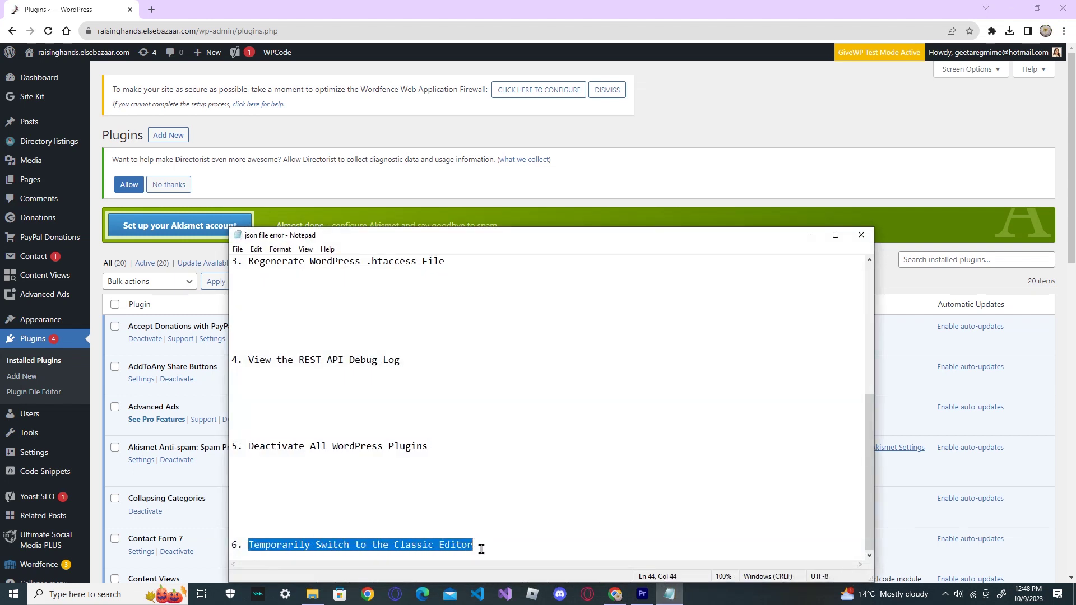
{"action": "left_click", "coordinate": [810, 235]}
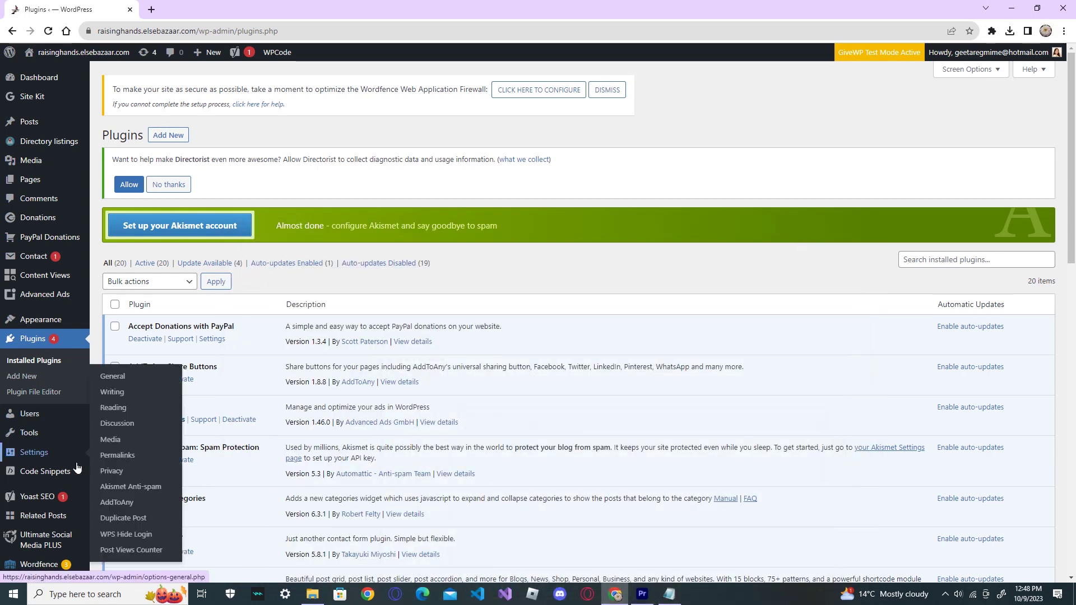
- Install and activate the Classic Editor plugin from Add New Plugins
{"action": "left_click", "coordinate": [26, 381]}
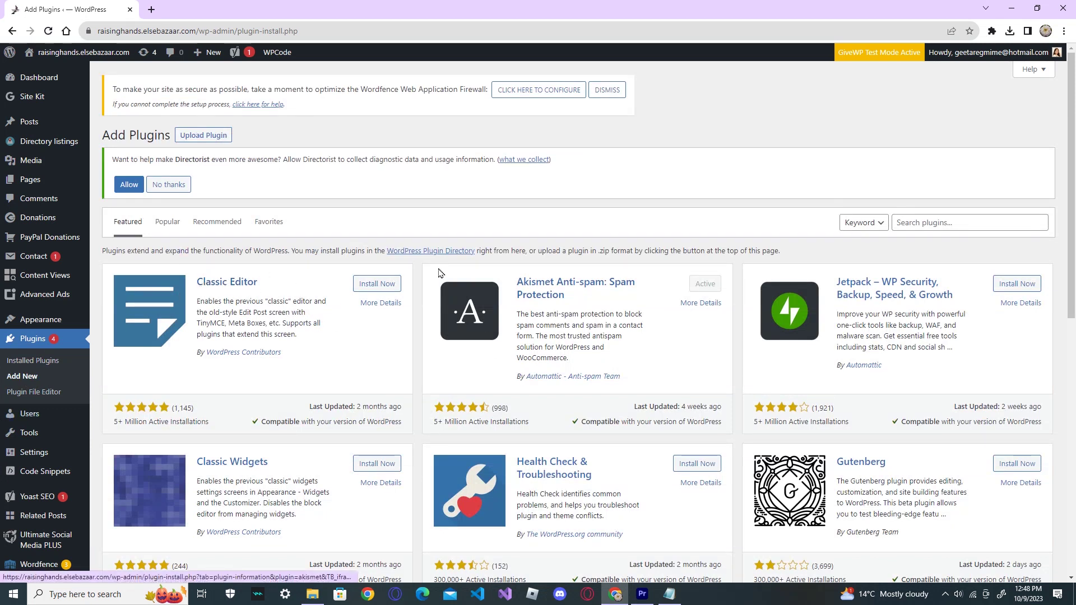
{"action": "left_click", "coordinate": [386, 289]}
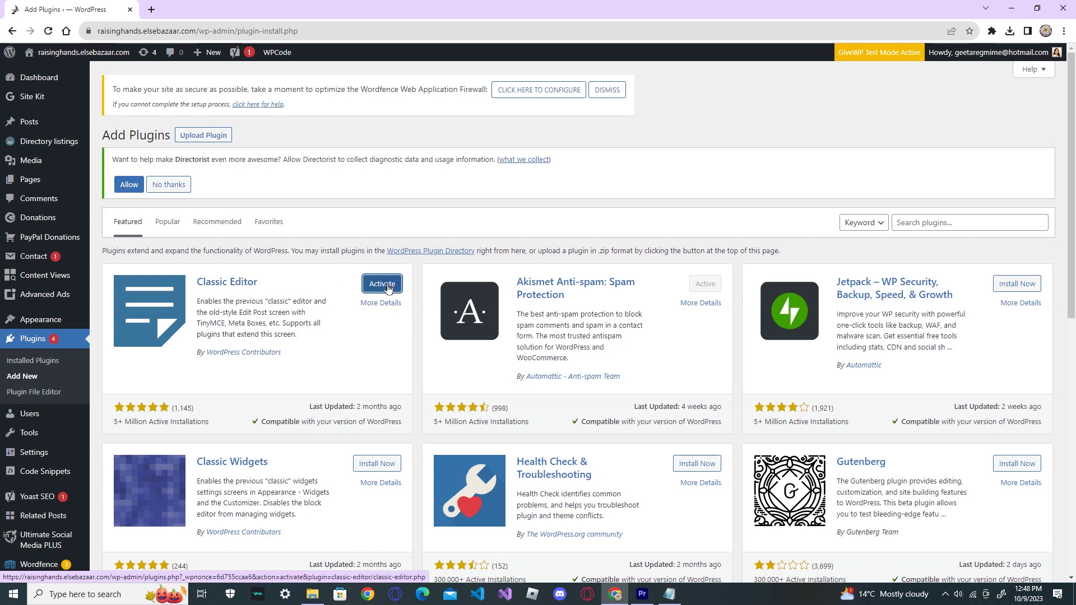
{"action": "left_click", "coordinate": [386, 285]}
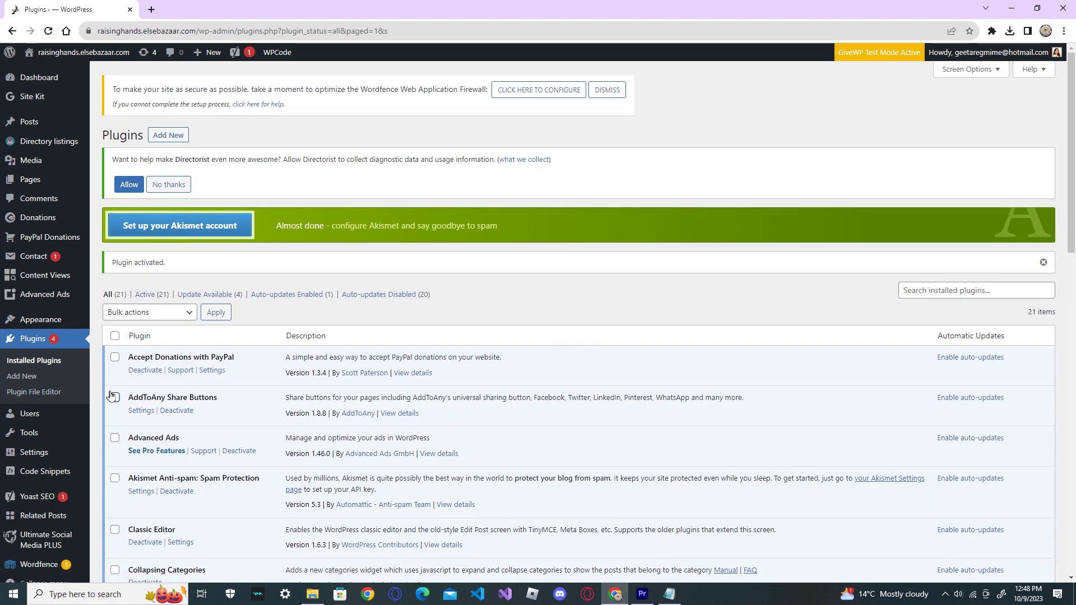
- Save Settings > Writing with Classic editor as the default editor for all users
{"action": "mouse_move", "coordinate": [32, 458]}
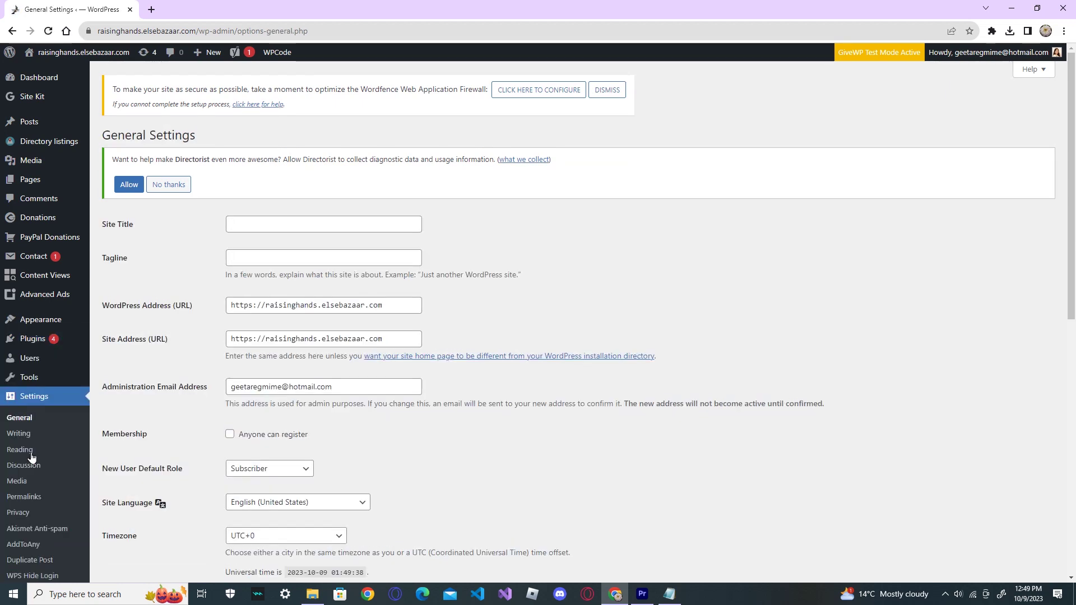
{"action": "left_click", "coordinate": [25, 440]}
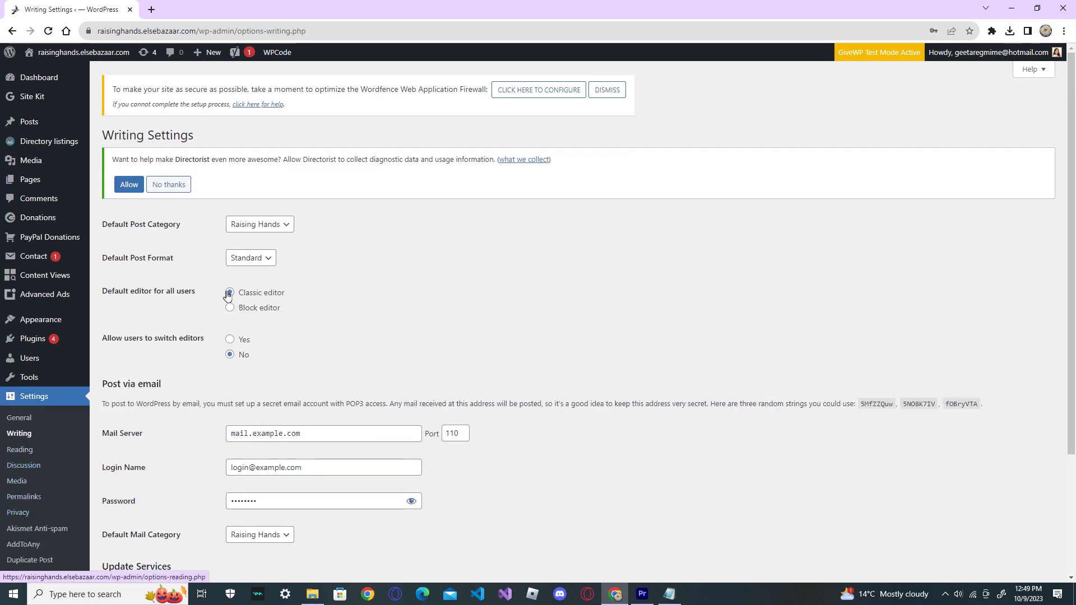
{"action": "scroll", "coordinate": [277, 358], "scroll_direction": "down", "scroll_amount": 3}
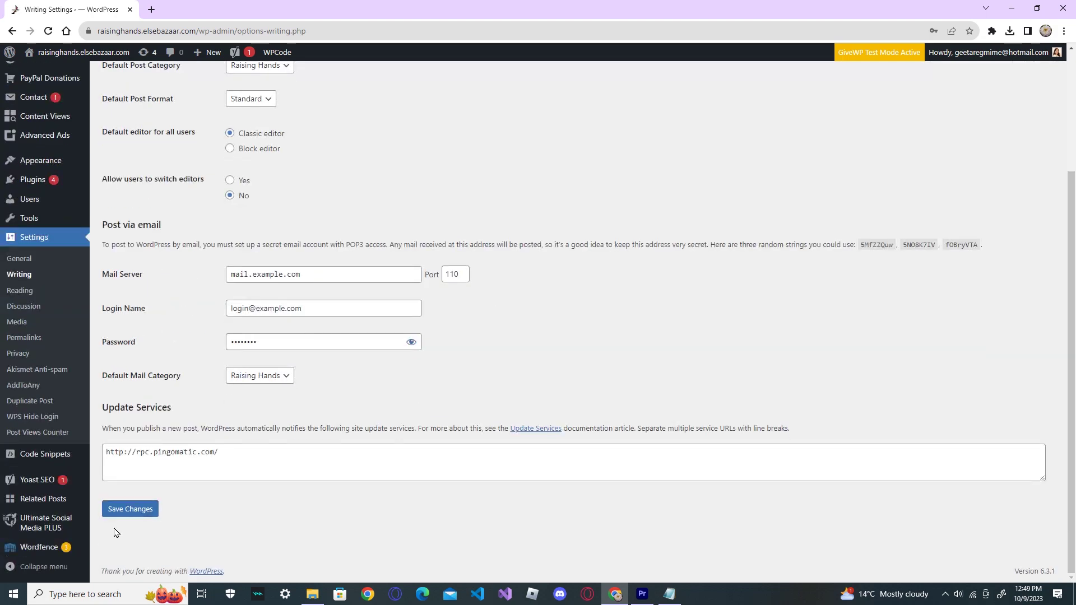
{"action": "left_click", "coordinate": [137, 511]}
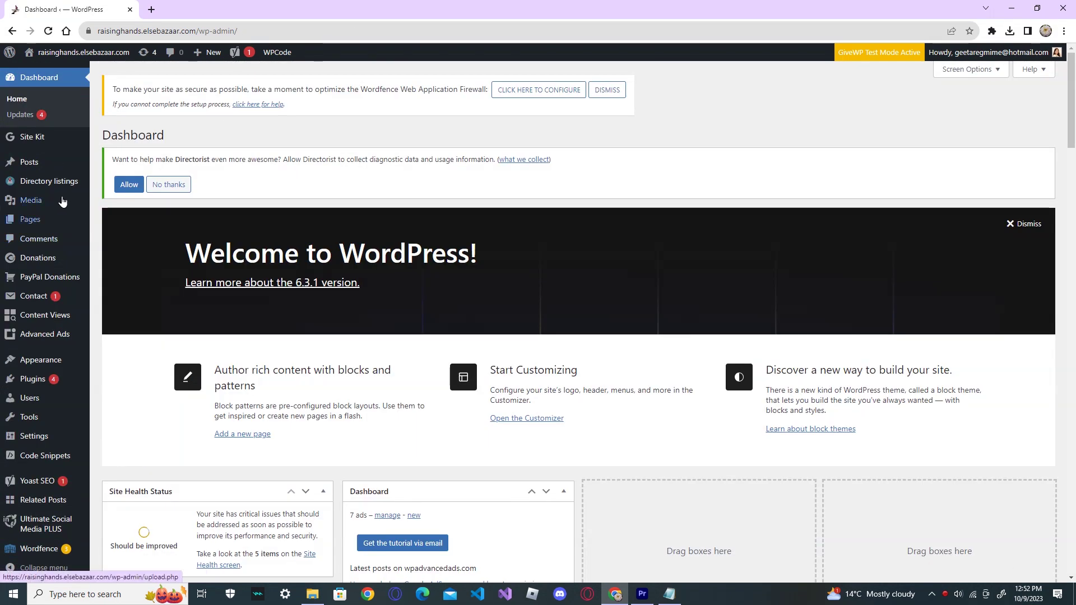
- Publish and update an editable copy of the Auto Draft post ('This is just a trial') in the classic editor
{"action": "mouse_move", "coordinate": [29, 166]}
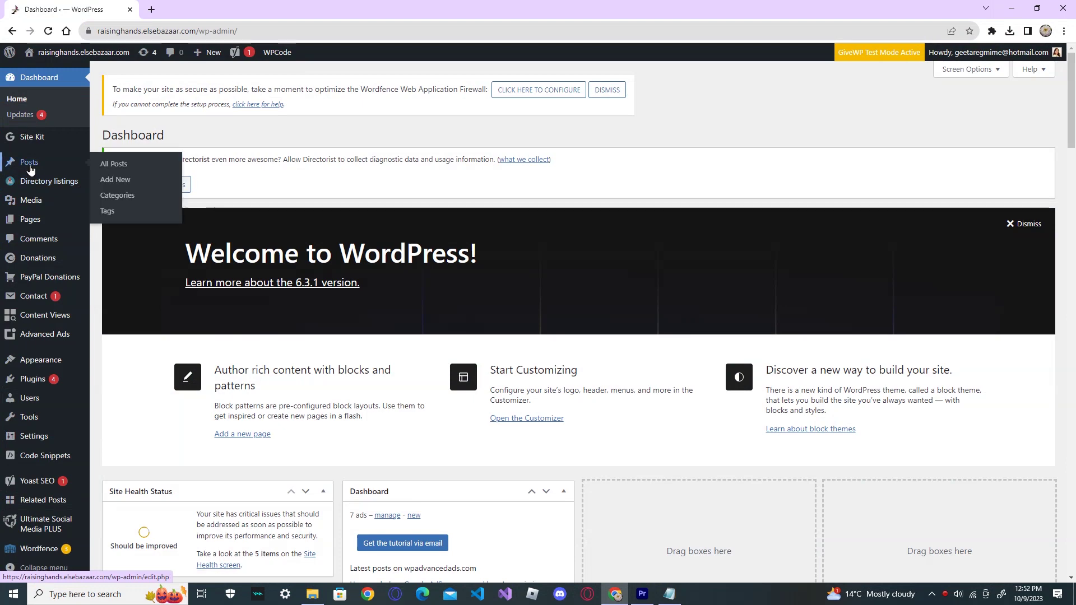
{"action": "left_click", "coordinate": [93, 162]}
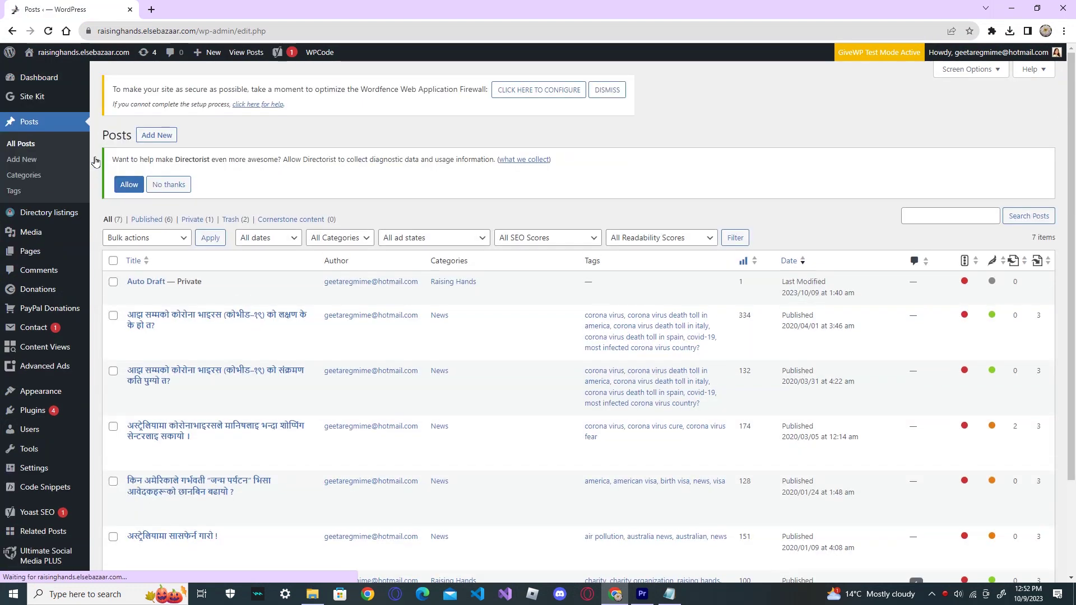
{"action": "mouse_move", "coordinate": [144, 299]}
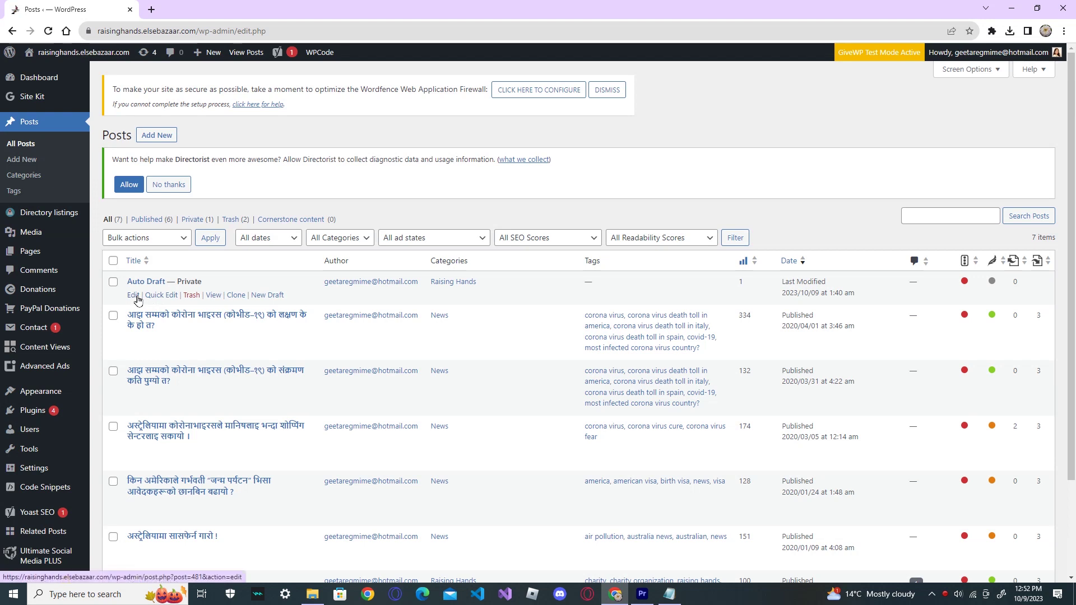
{"action": "left_click", "coordinate": [236, 296]}
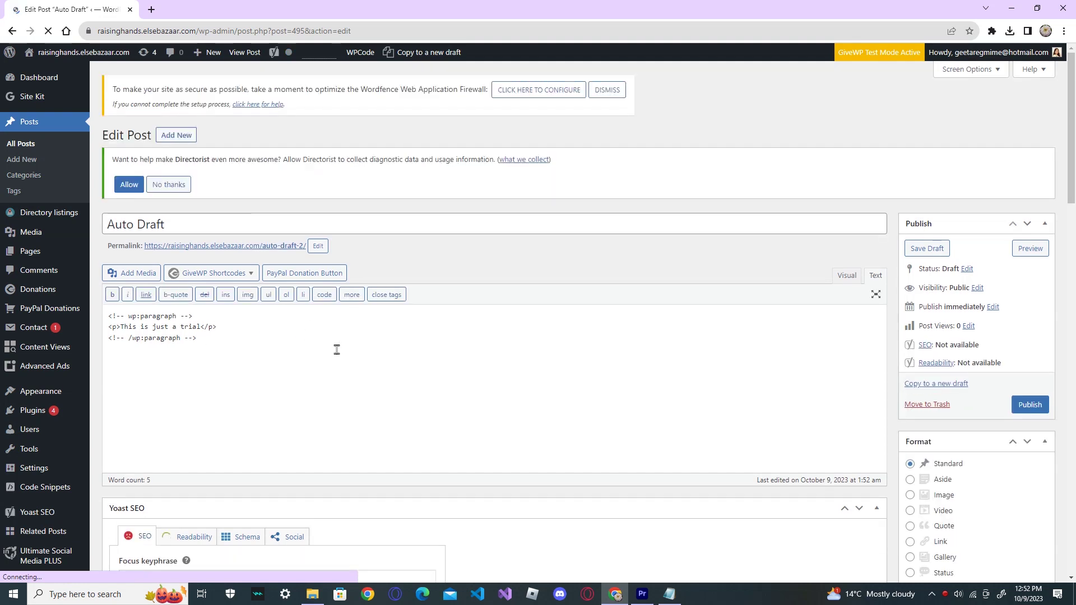
{"action": "left_click", "coordinate": [1015, 411]}
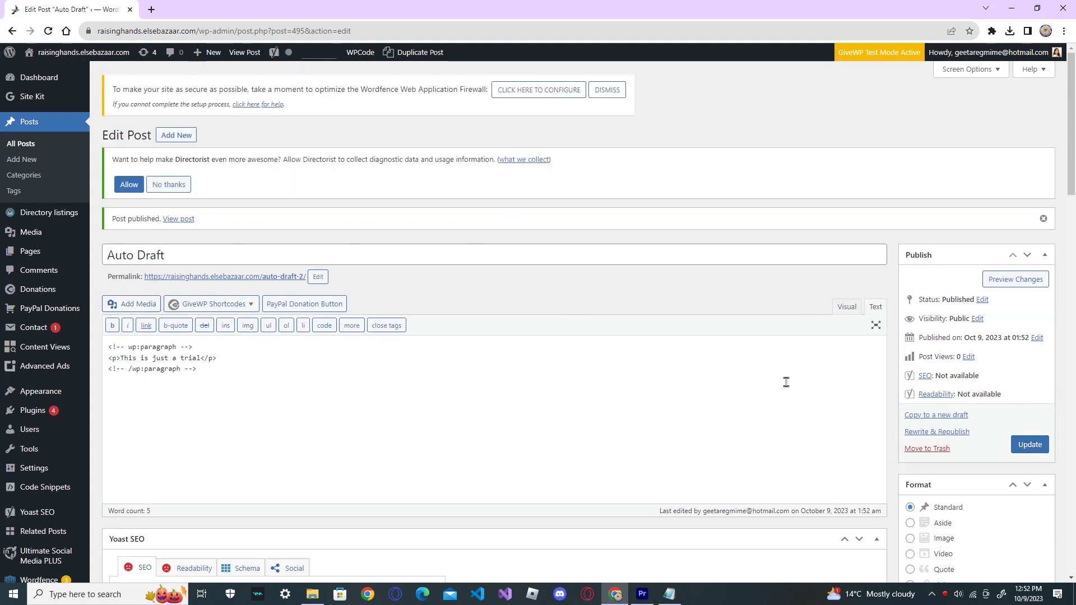
{"action": "left_click", "coordinate": [1030, 444]}
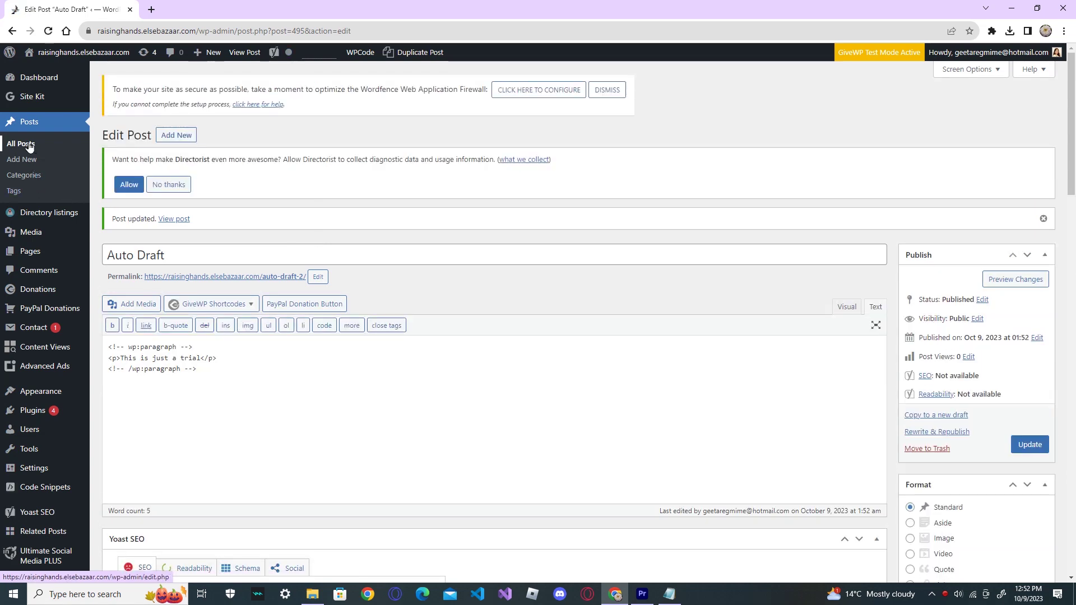
{"action": "left_click", "coordinate": [29, 146]}
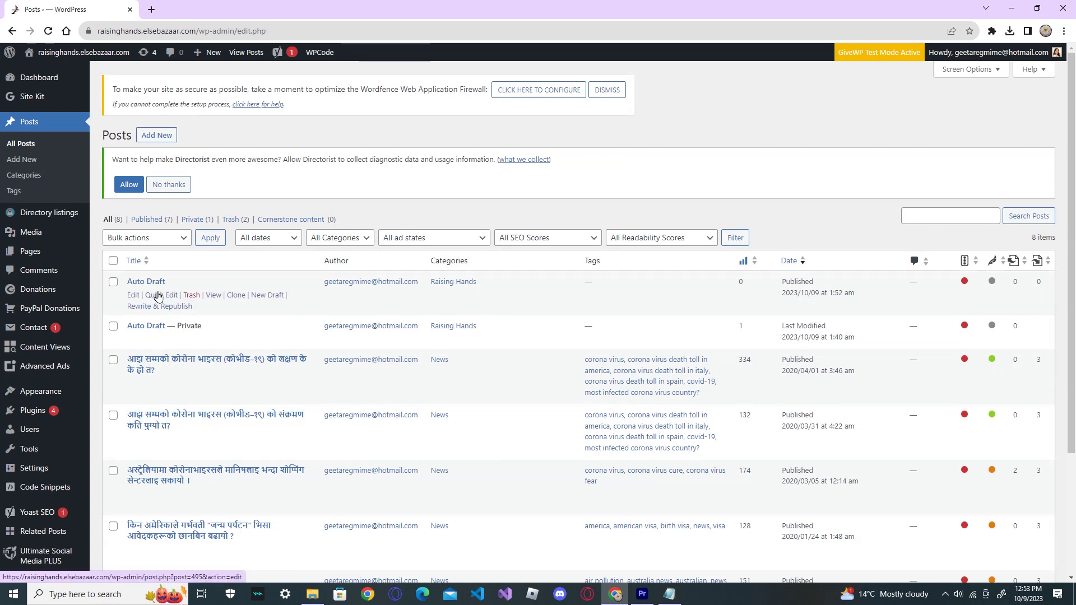
- View the published Auto Draft post on the site, then clone it and trash the extra draft copy
{"action": "left_click", "coordinate": [213, 295]}
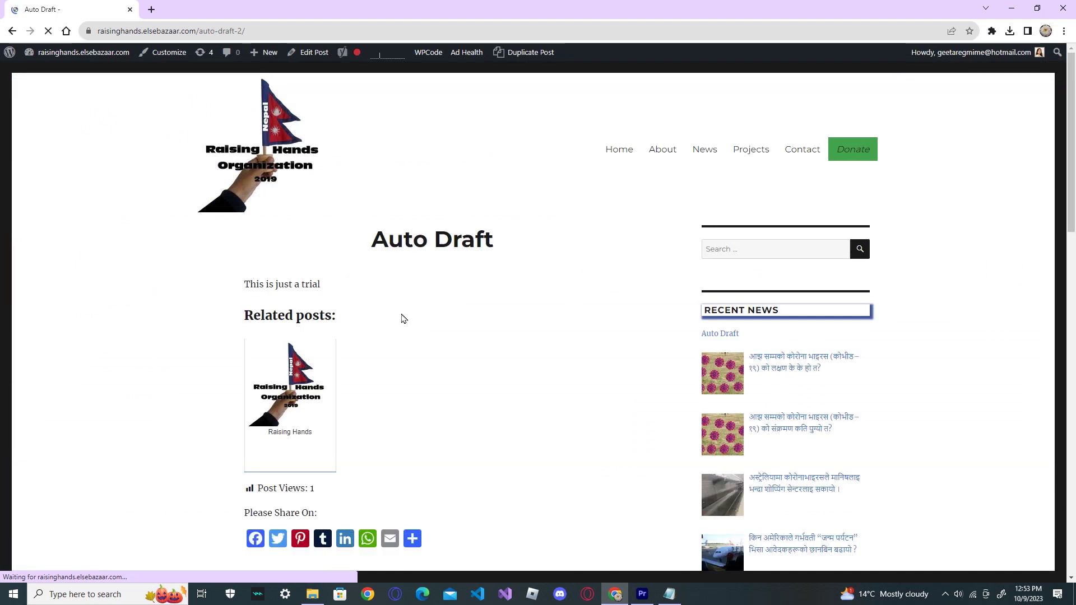
{"action": "left_click", "coordinate": [13, 32]}
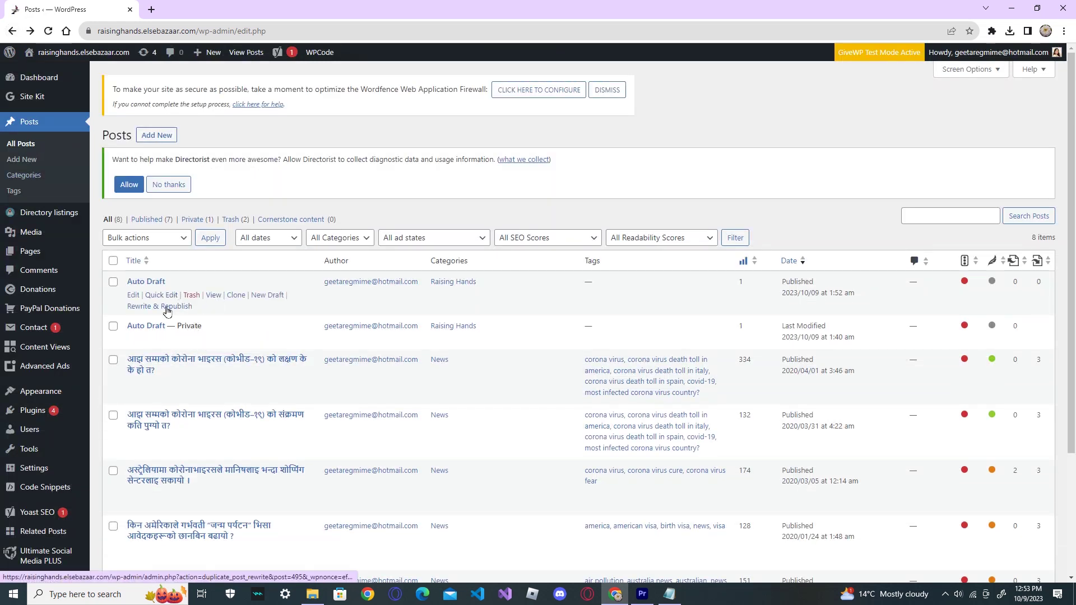
{"action": "left_click", "coordinate": [236, 296]}
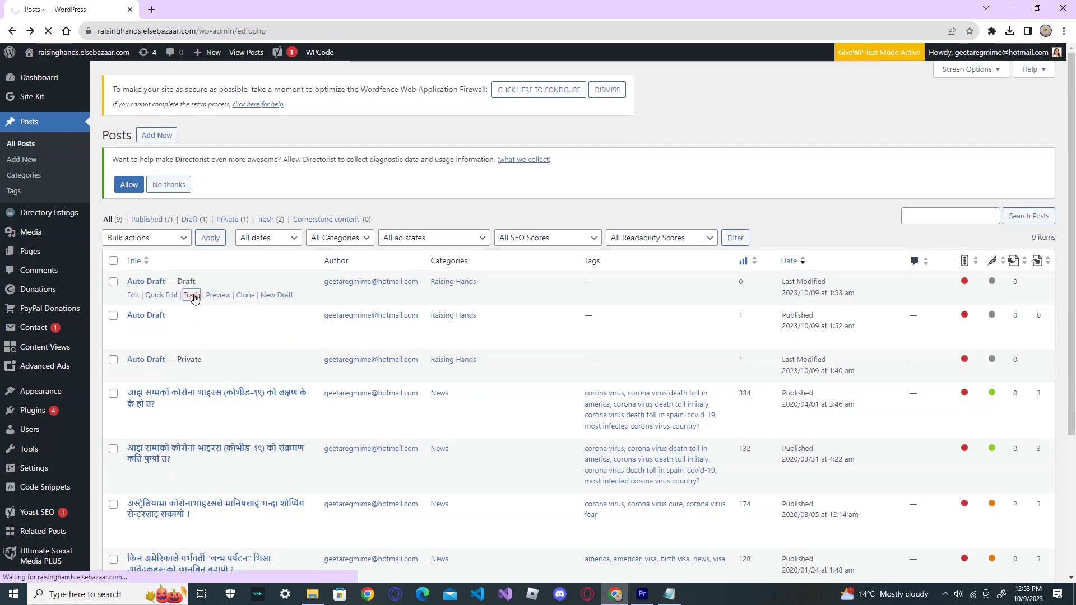
{"action": "left_click", "coordinate": [190, 327]}
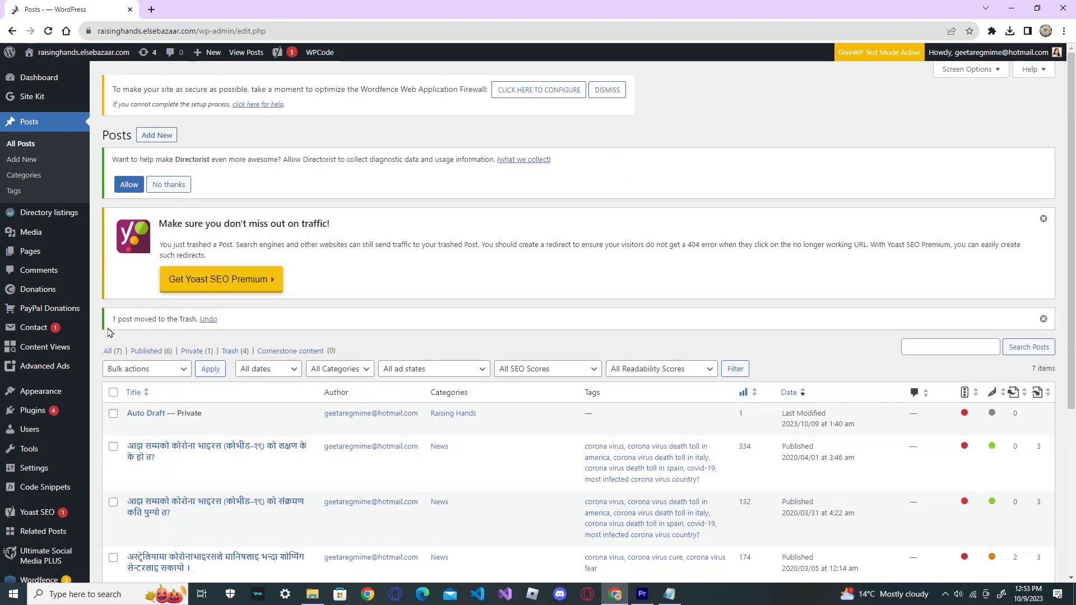
- Deactivate and delete the Classic Editor plugin, leaving 20 plugins, then reopen Posts > All Posts
{"action": "mouse_move", "coordinate": [31, 415]}
{"action": "left_click", "coordinate": [117, 414]}
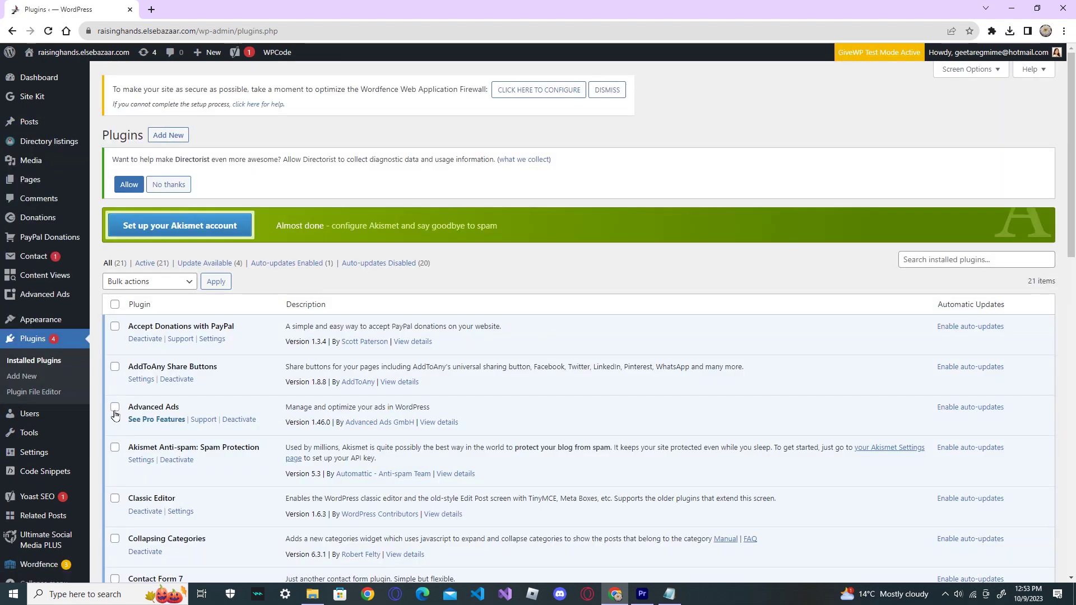
{"action": "scroll", "coordinate": [141, 405], "scroll_direction": "down", "scroll_amount": 3}
{"action": "left_click", "coordinate": [153, 330]}
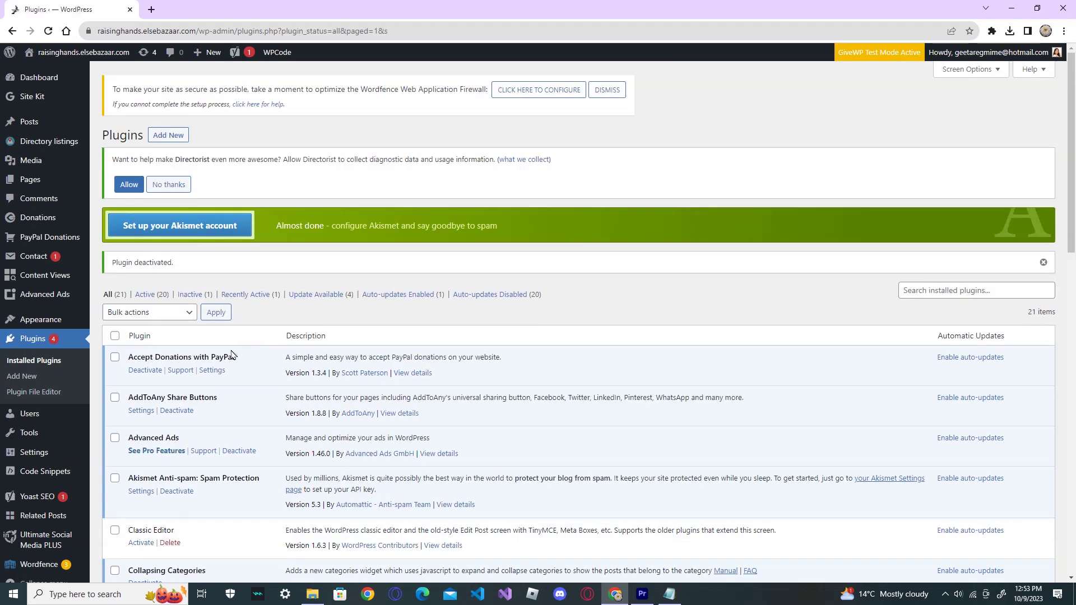
{"action": "scroll", "coordinate": [231, 354], "scroll_direction": "down", "scroll_amount": 2}
{"action": "left_click", "coordinate": [170, 431]}
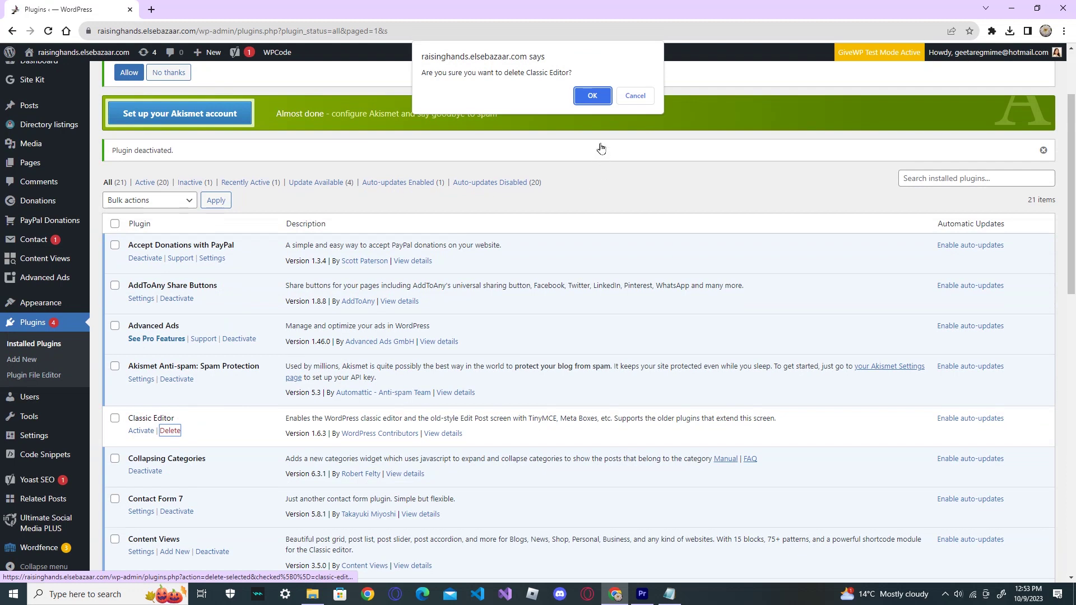
{"action": "left_click", "coordinate": [592, 96]}
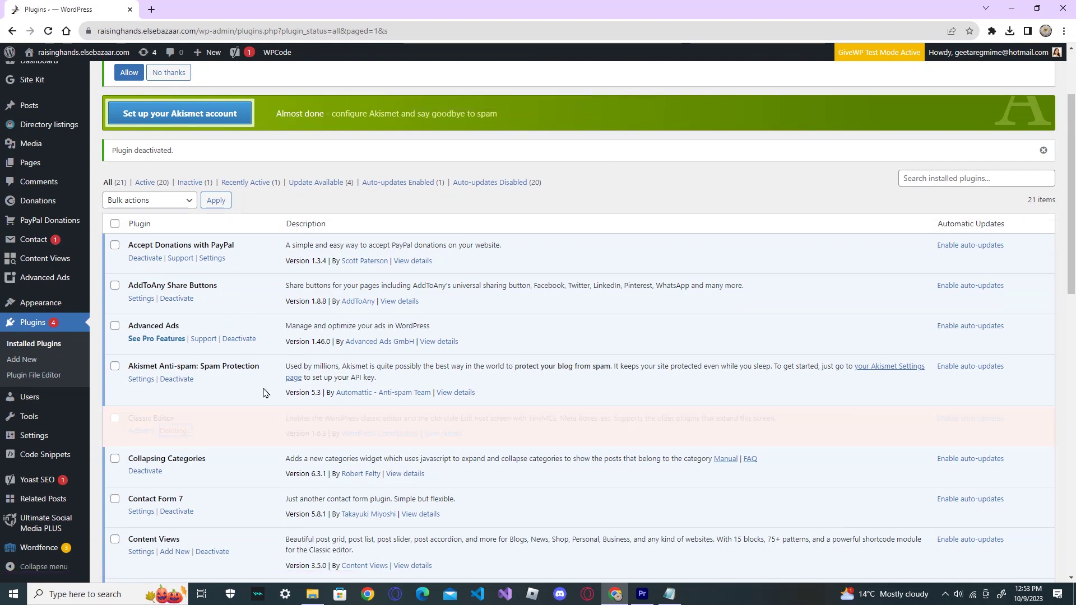
{"action": "mouse_move", "coordinate": [29, 106]}
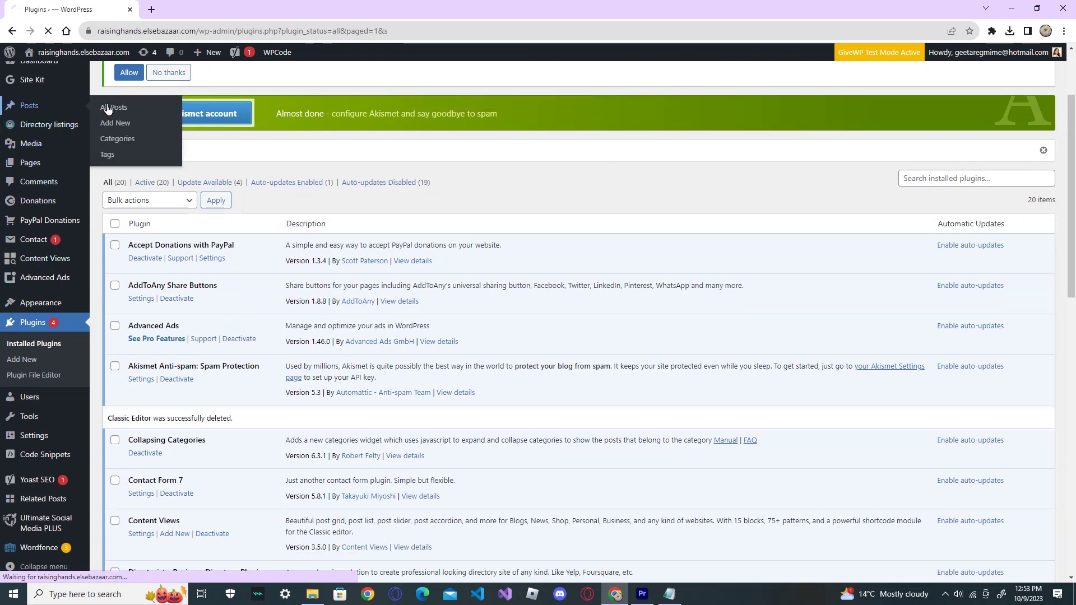
{"action": "left_click", "coordinate": [121, 108]}
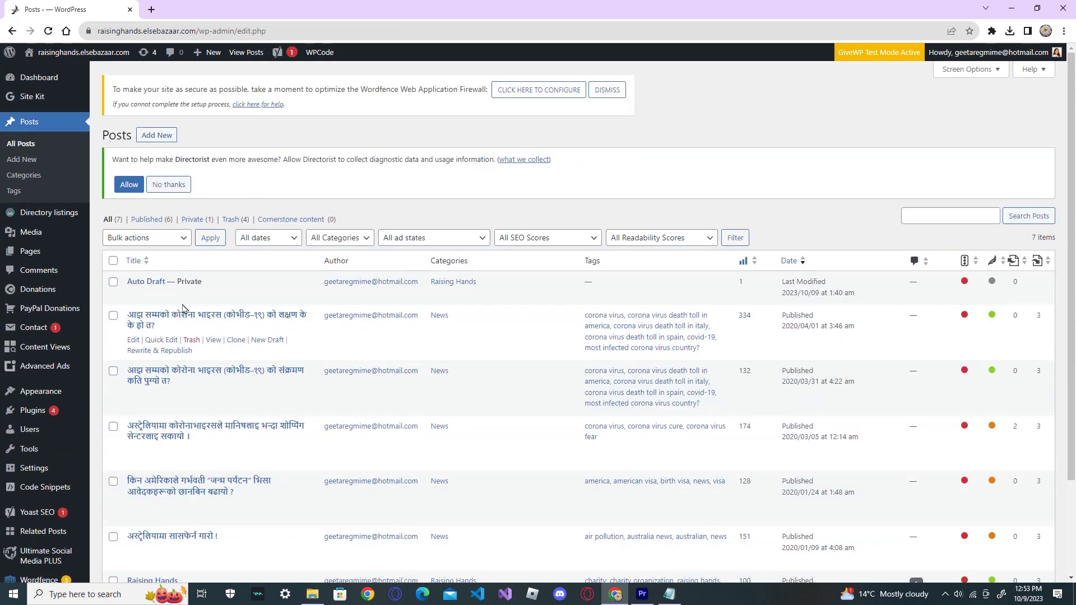
- Clone the private Auto Draft post and publish the new copy reading 'This is just a trial' publicly
{"action": "left_click", "coordinate": [236, 295]}
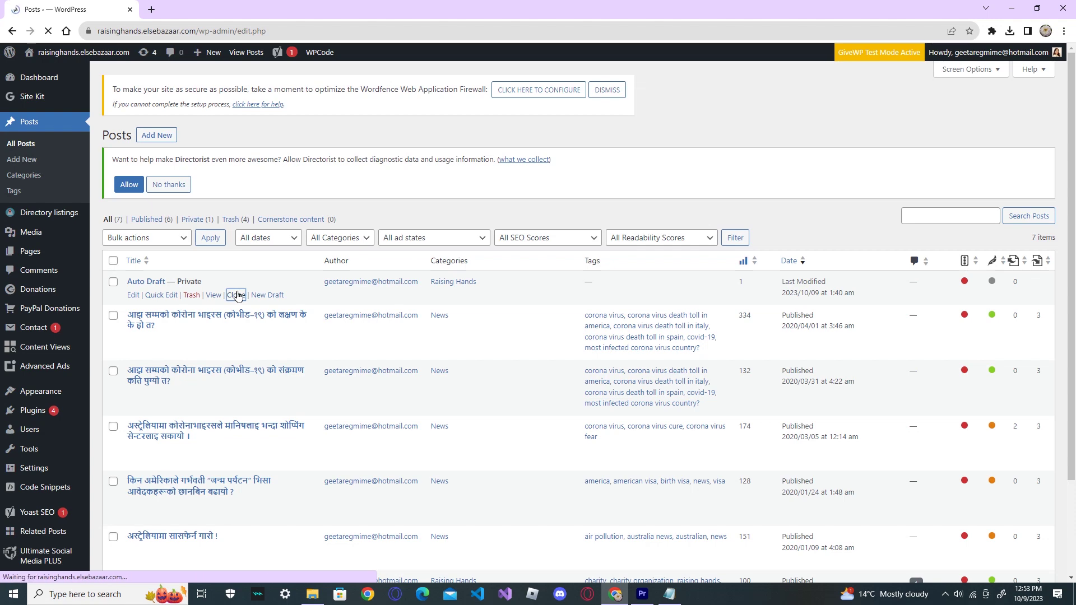
{"action": "left_click", "coordinate": [133, 295]}
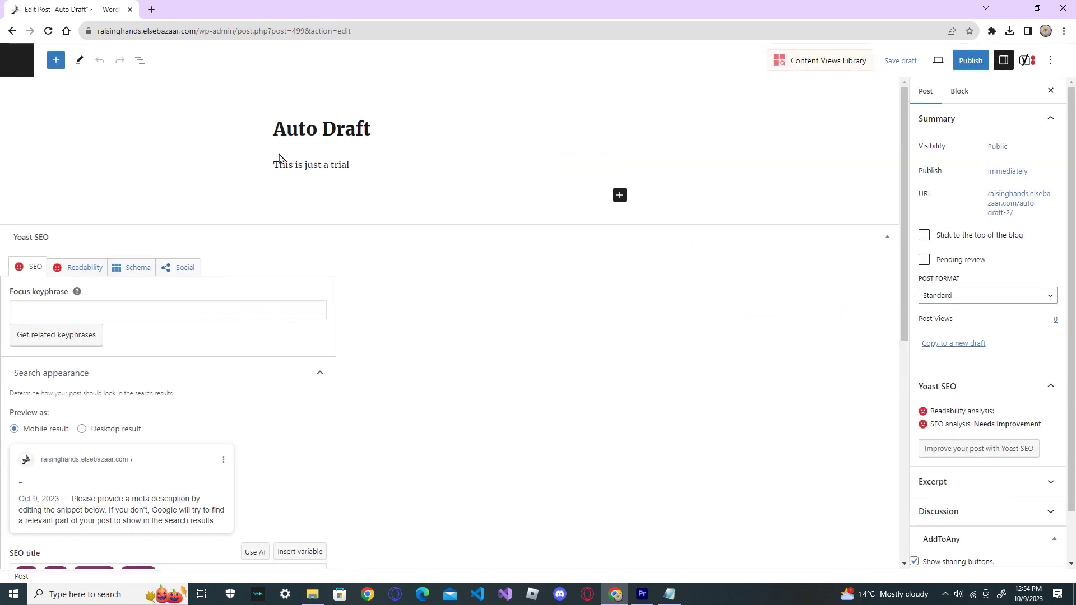
{"action": "left_click", "coordinate": [978, 63]}
{"action": "left_click", "coordinate": [978, 63]}
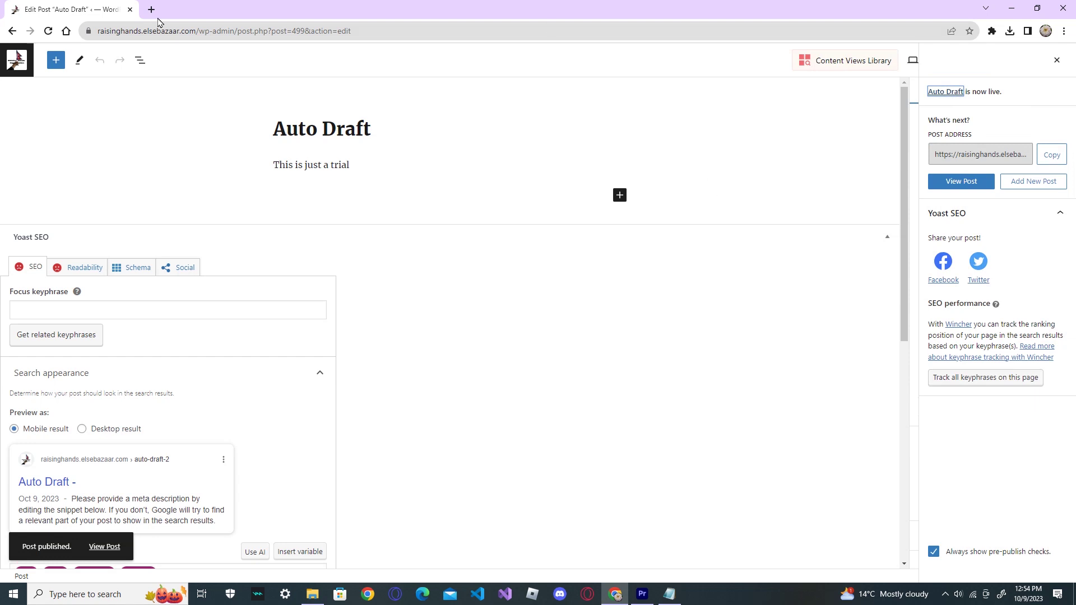
{"action": "left_click", "coordinate": [1056, 62]}
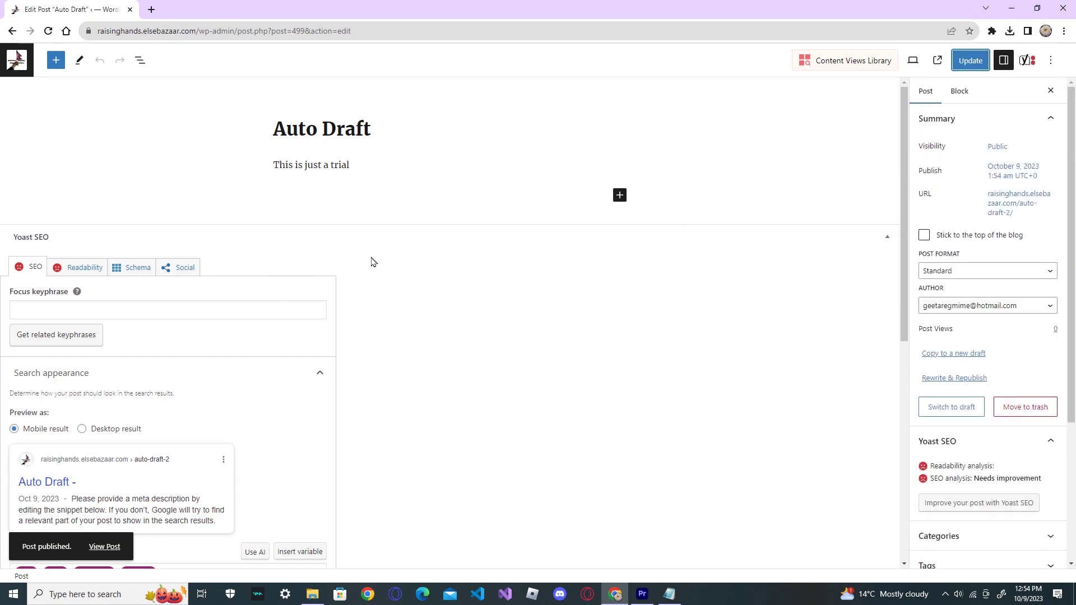